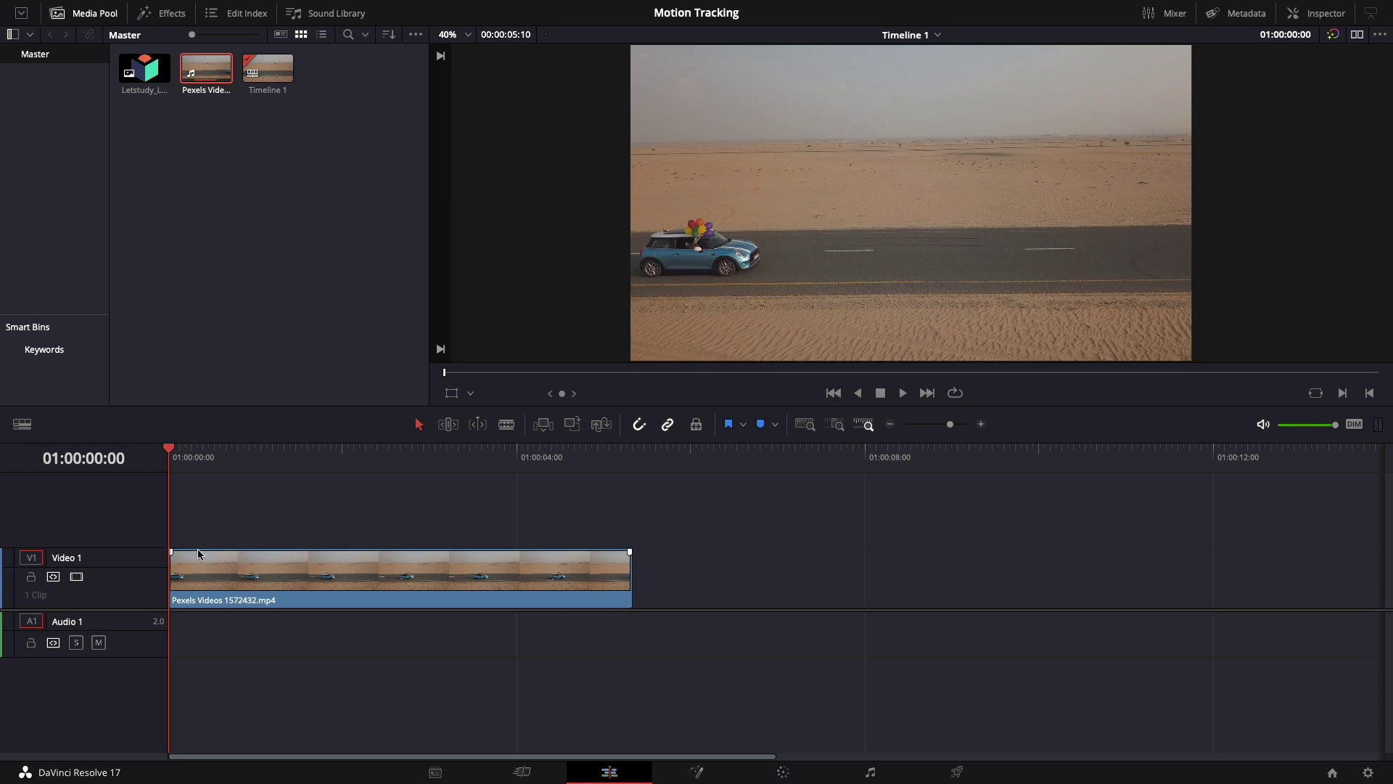
Scrub the desert car clip past 01:00:00:27 and briefly play it to watch the balloon car.
drag(181, 455, 247, 457)
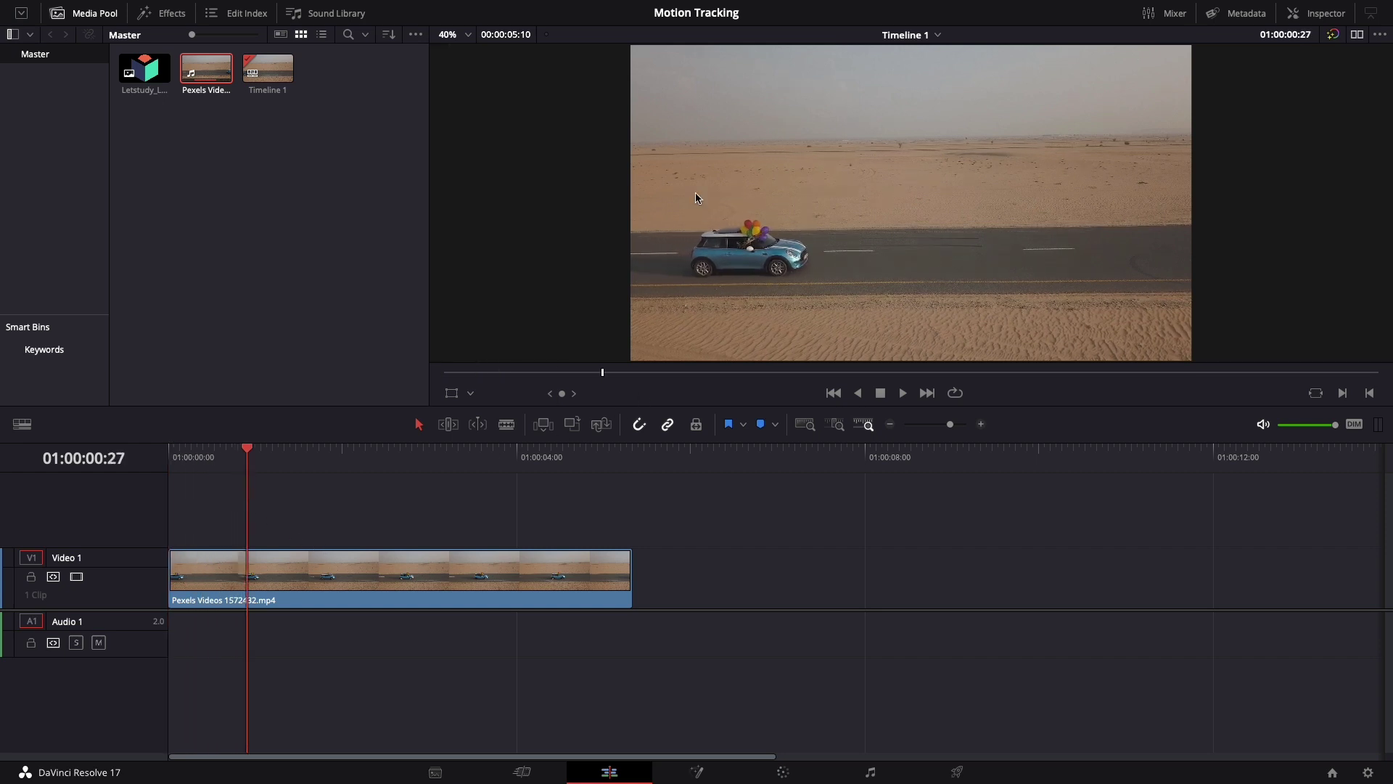
drag(255, 458, 498, 514)
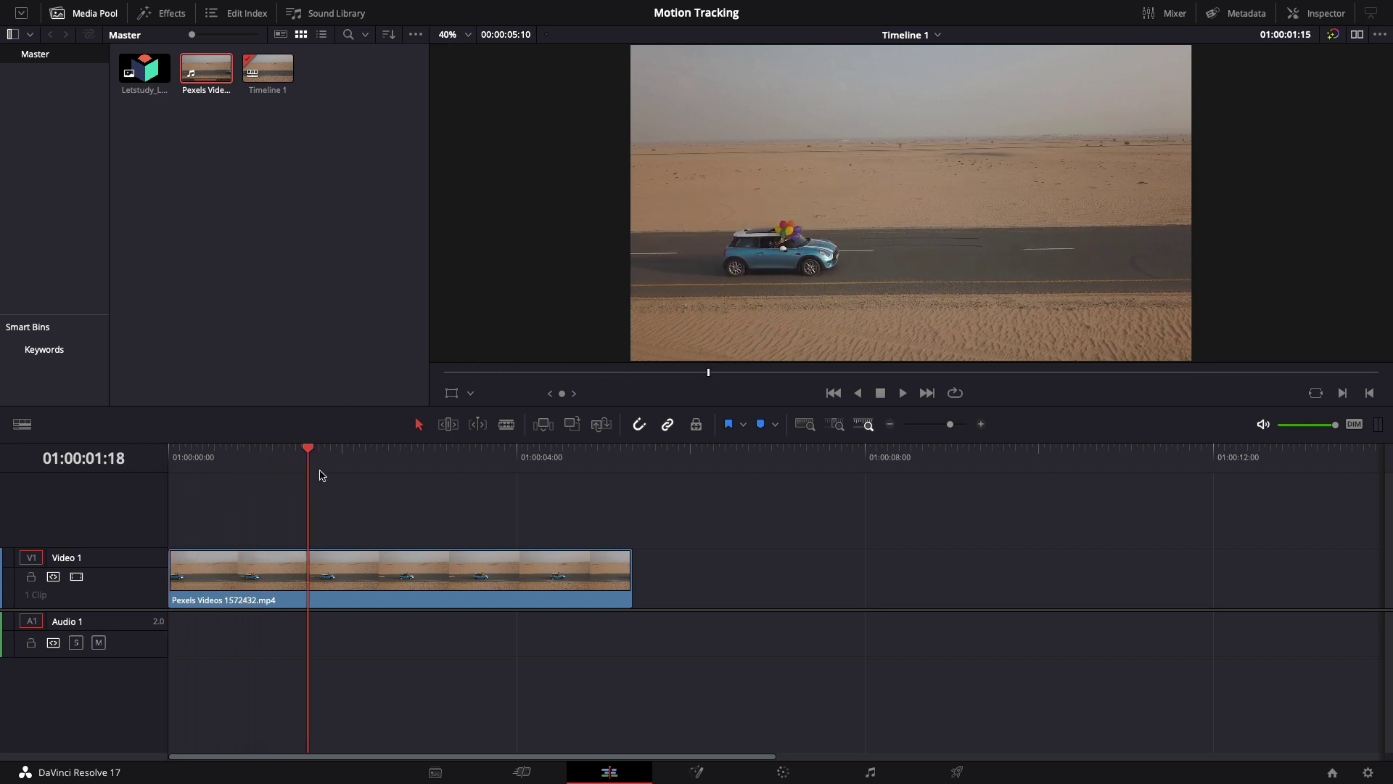
key(space)
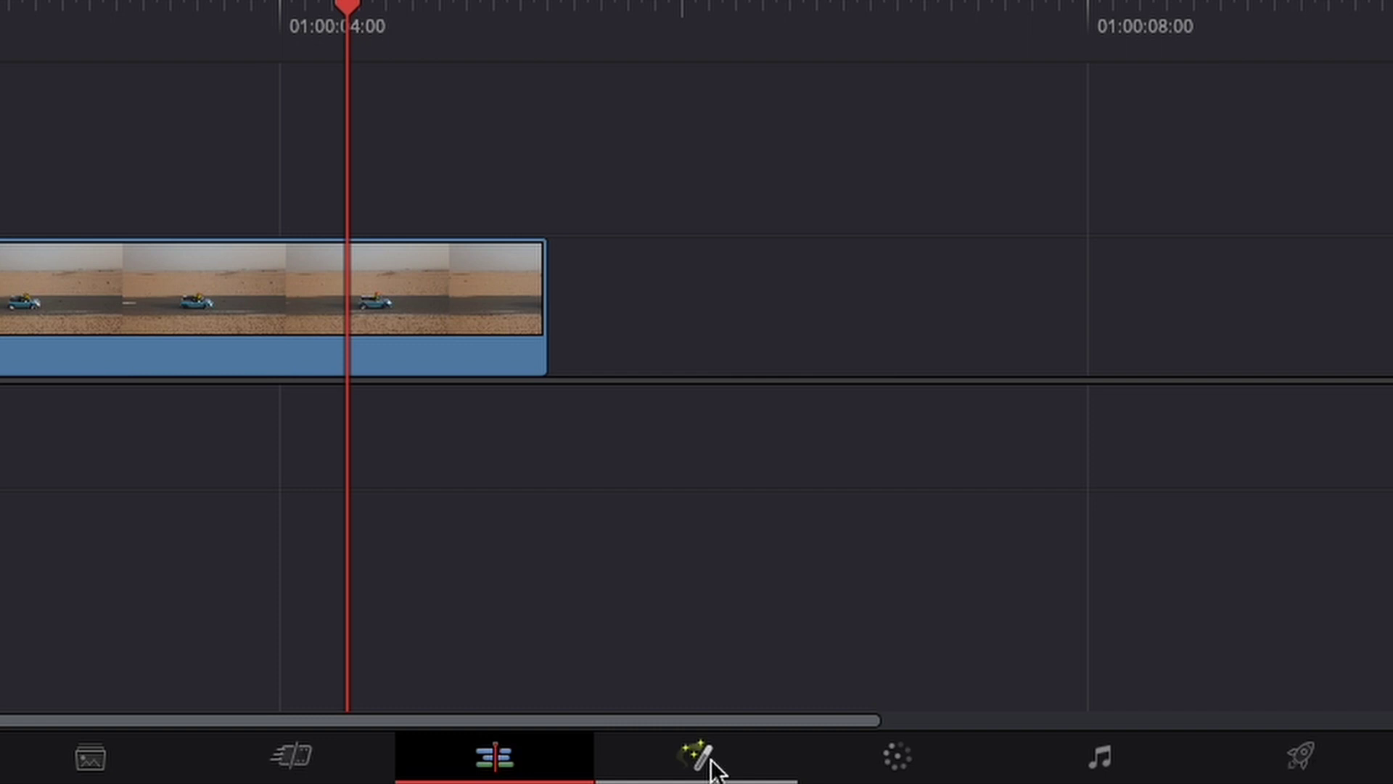
On the Fusion page, add a Tracker1 node beside MediaIn1 and MediaOut1.
click(701, 772)
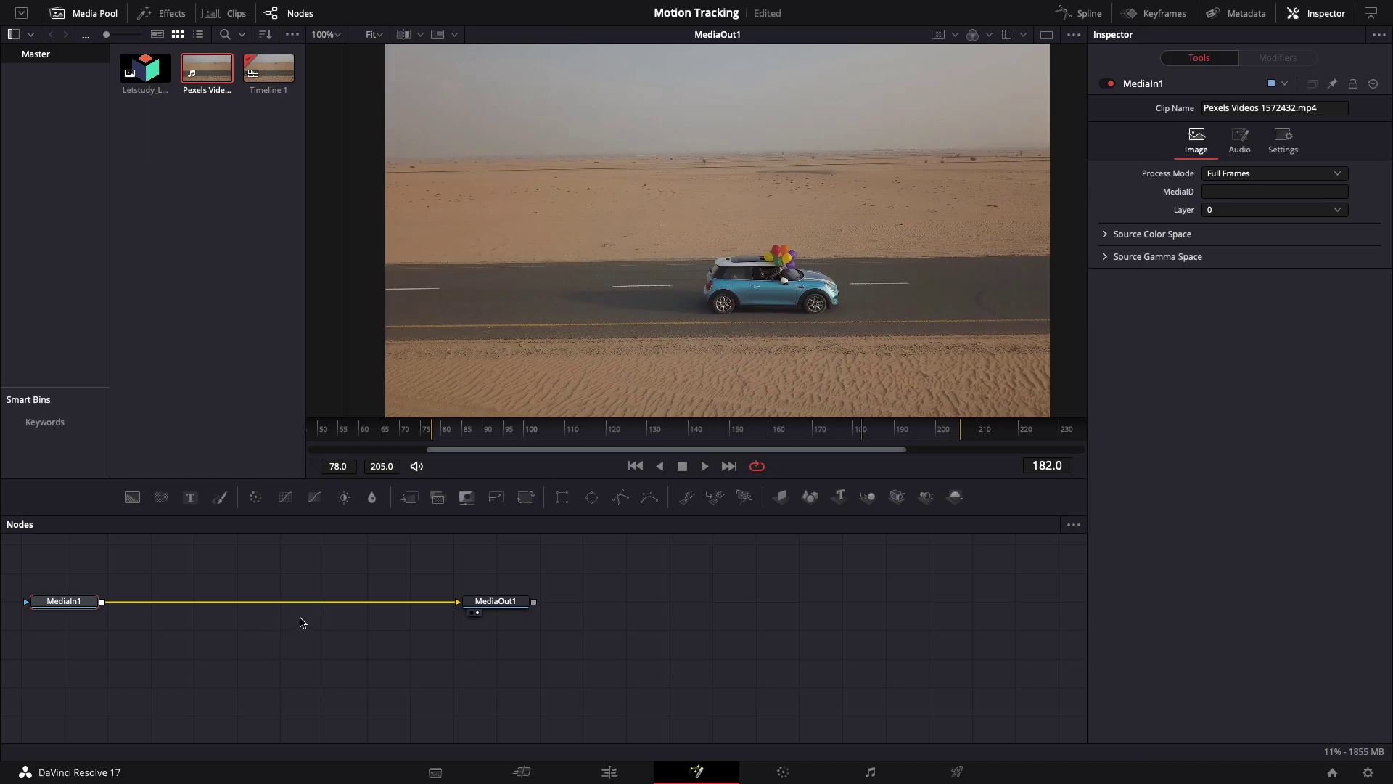
click(256, 630)
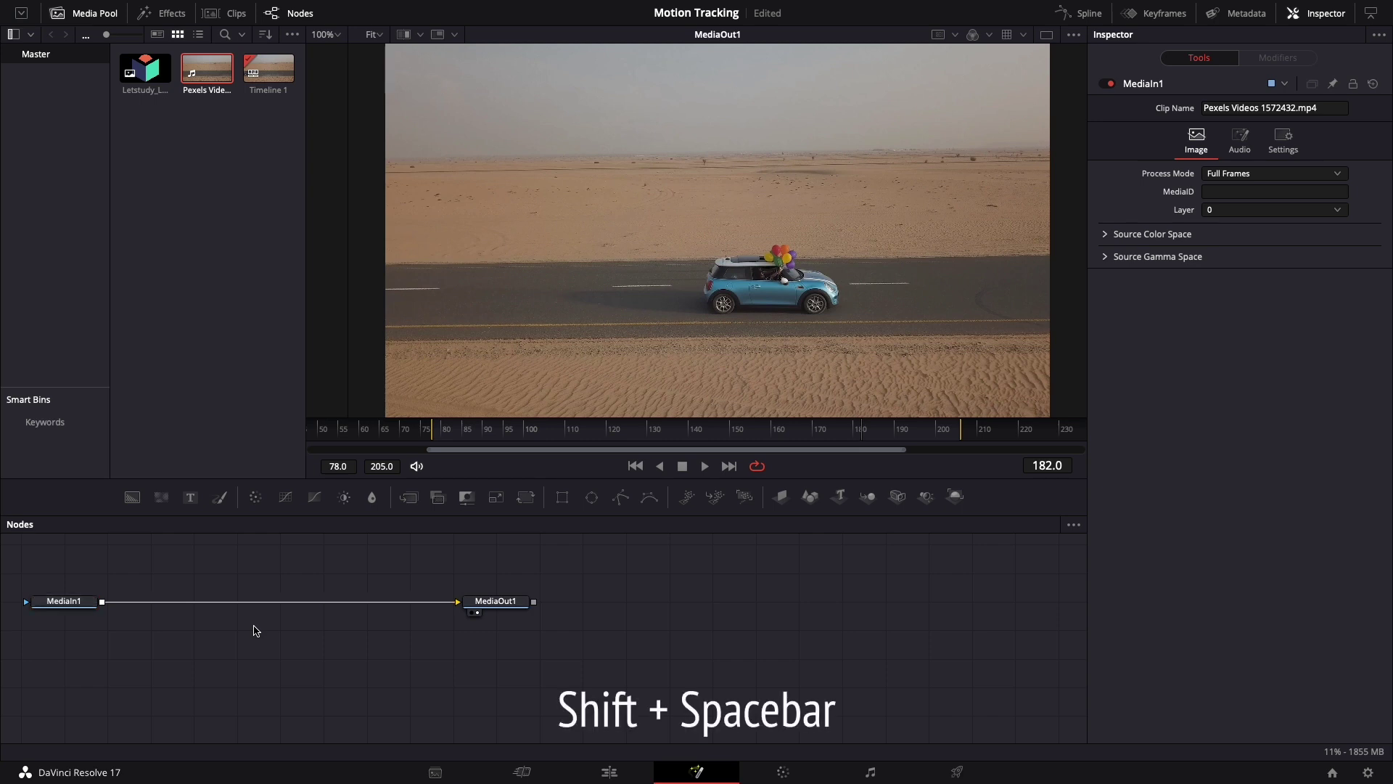
key(shift+space)
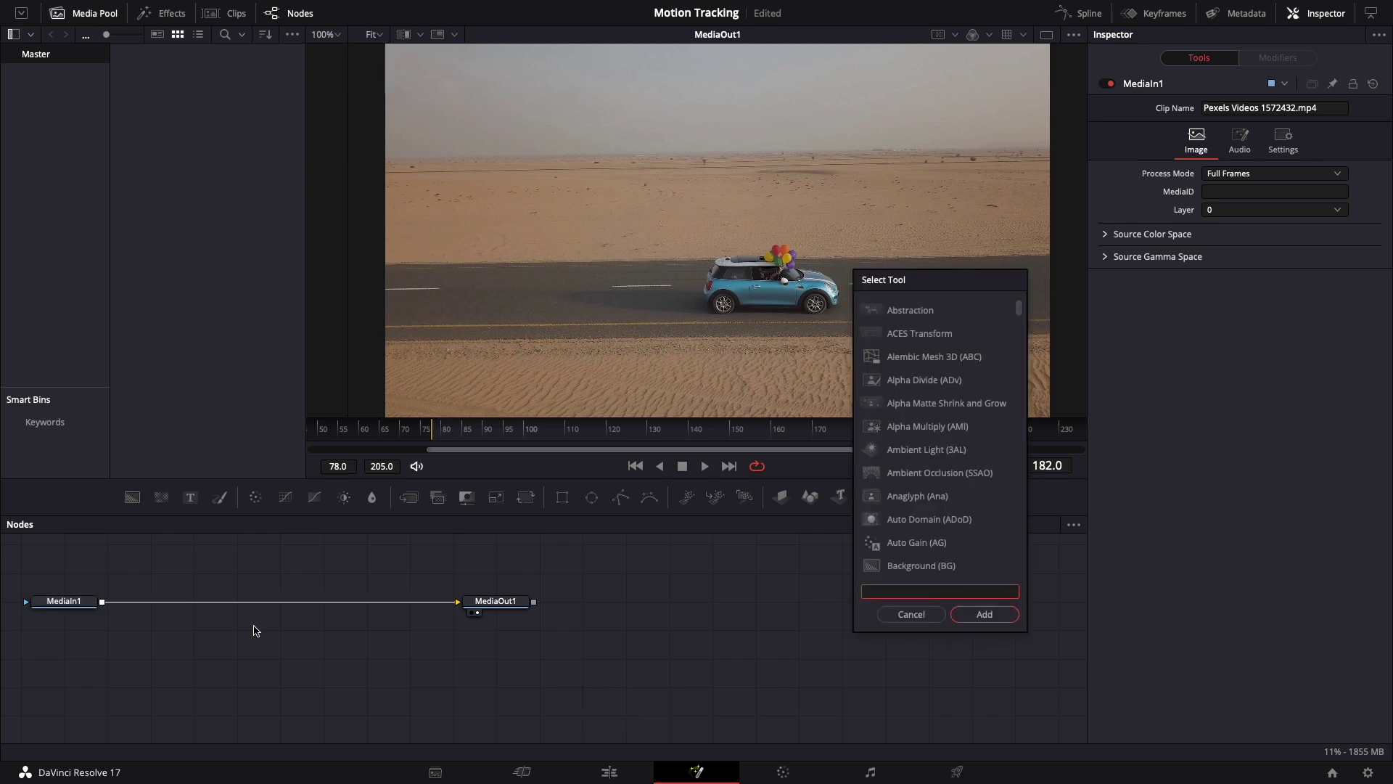
text(tra)
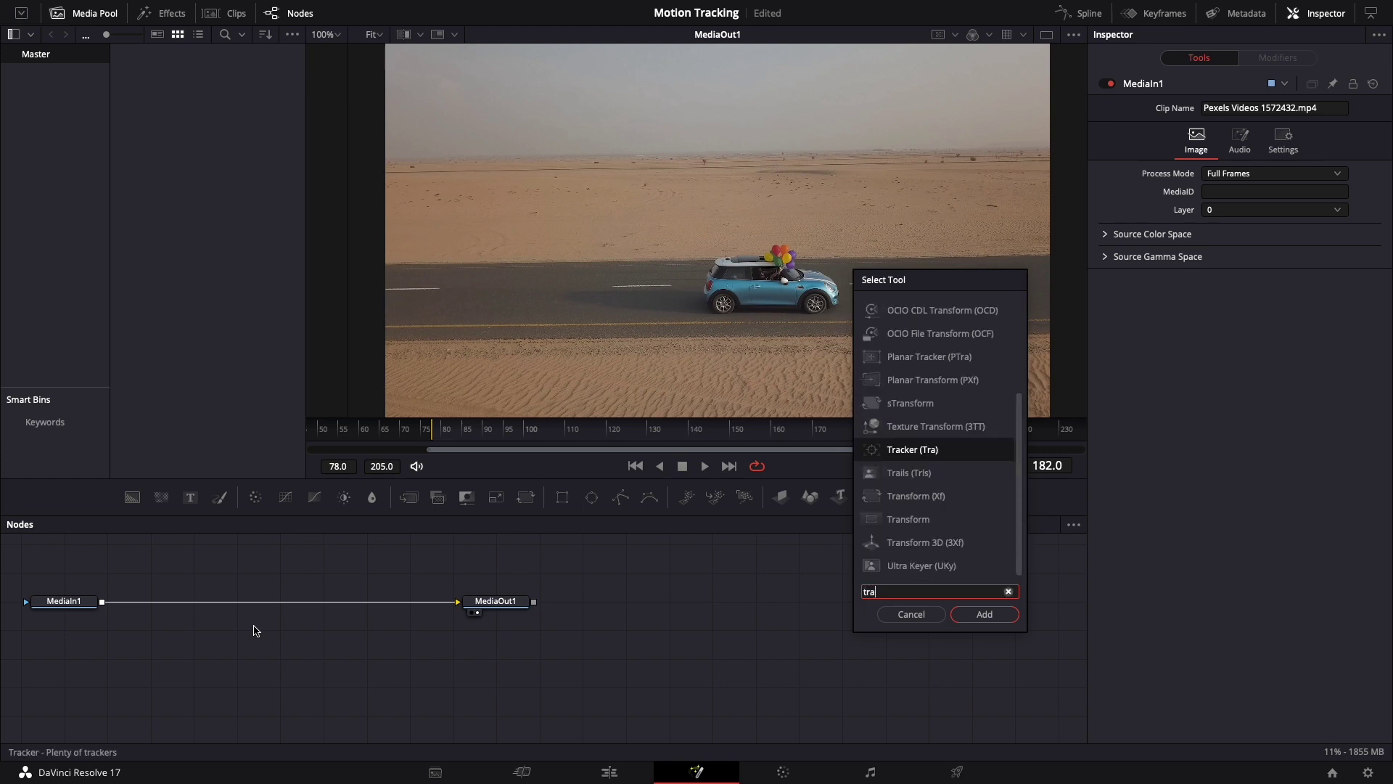
text(cke)
click(961, 362)
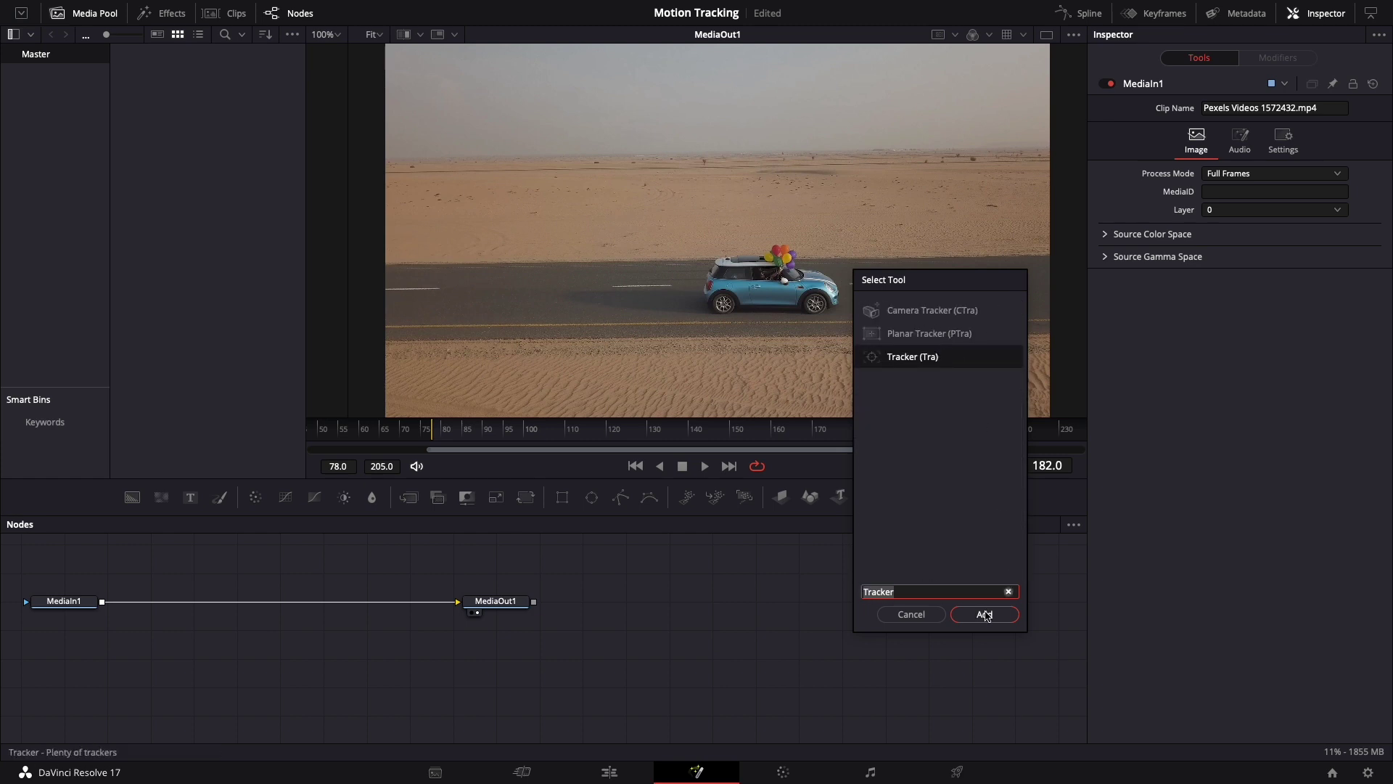
click(984, 615)
mouse_move(246, 625)
mouse_down()
mouse_move(259, 636)
mouse_move(357, 616)
mouse_up()
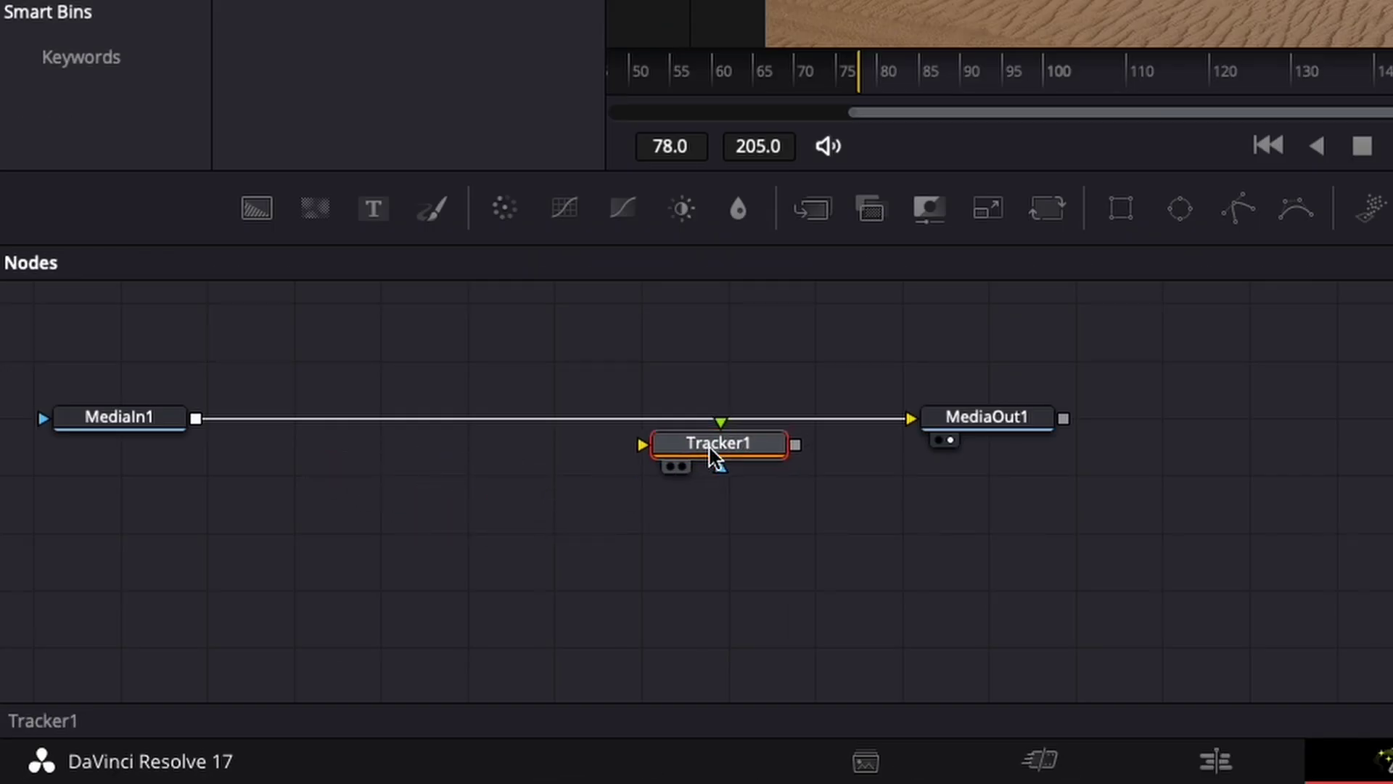
Insert Tracker1 on the MediaIn1–MediaOut1 link and return the preview to frame 182.
mouse_move(710, 447)
mouse_down()
mouse_move(527, 437)
mouse_move(520, 405)
mouse_up()
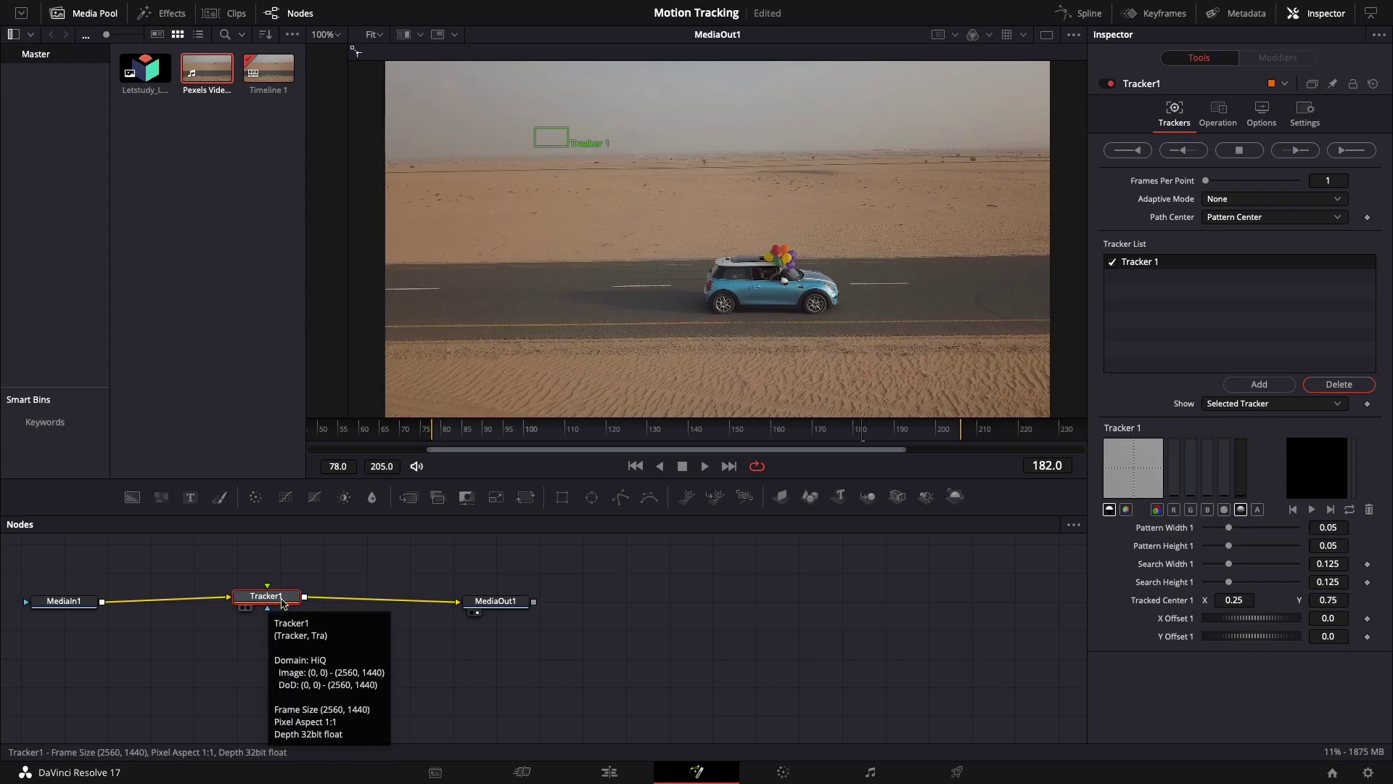
drag(282, 603, 276, 605)
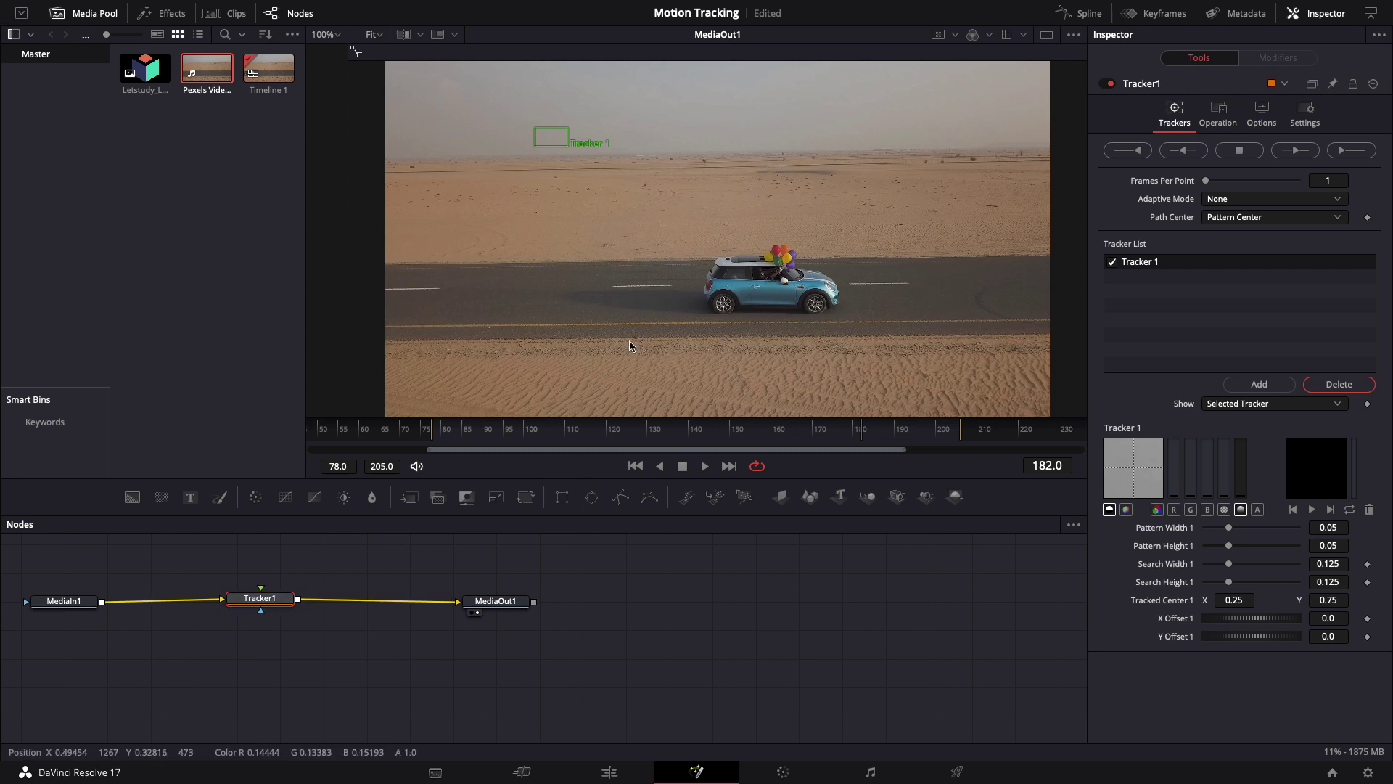
drag(453, 431, 863, 435)
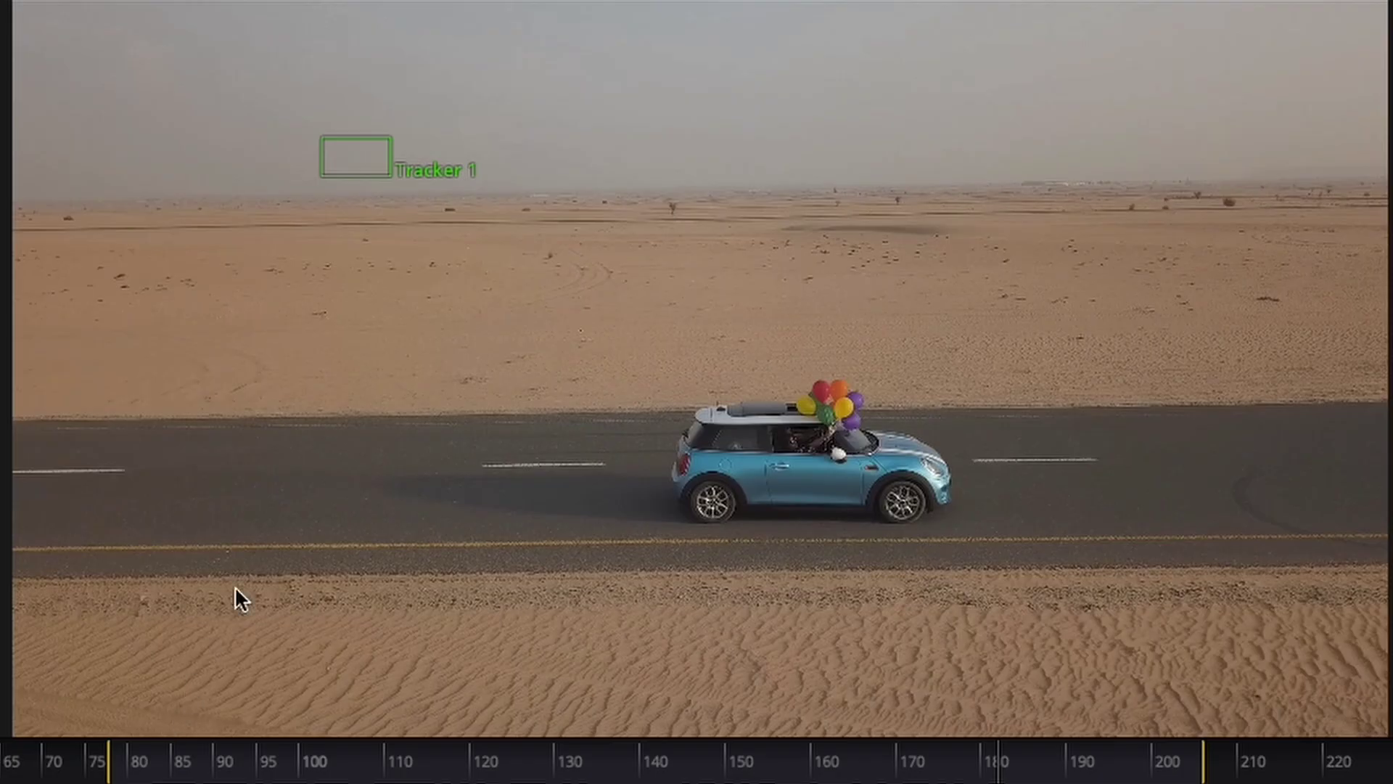
mouse_move(417, 166)
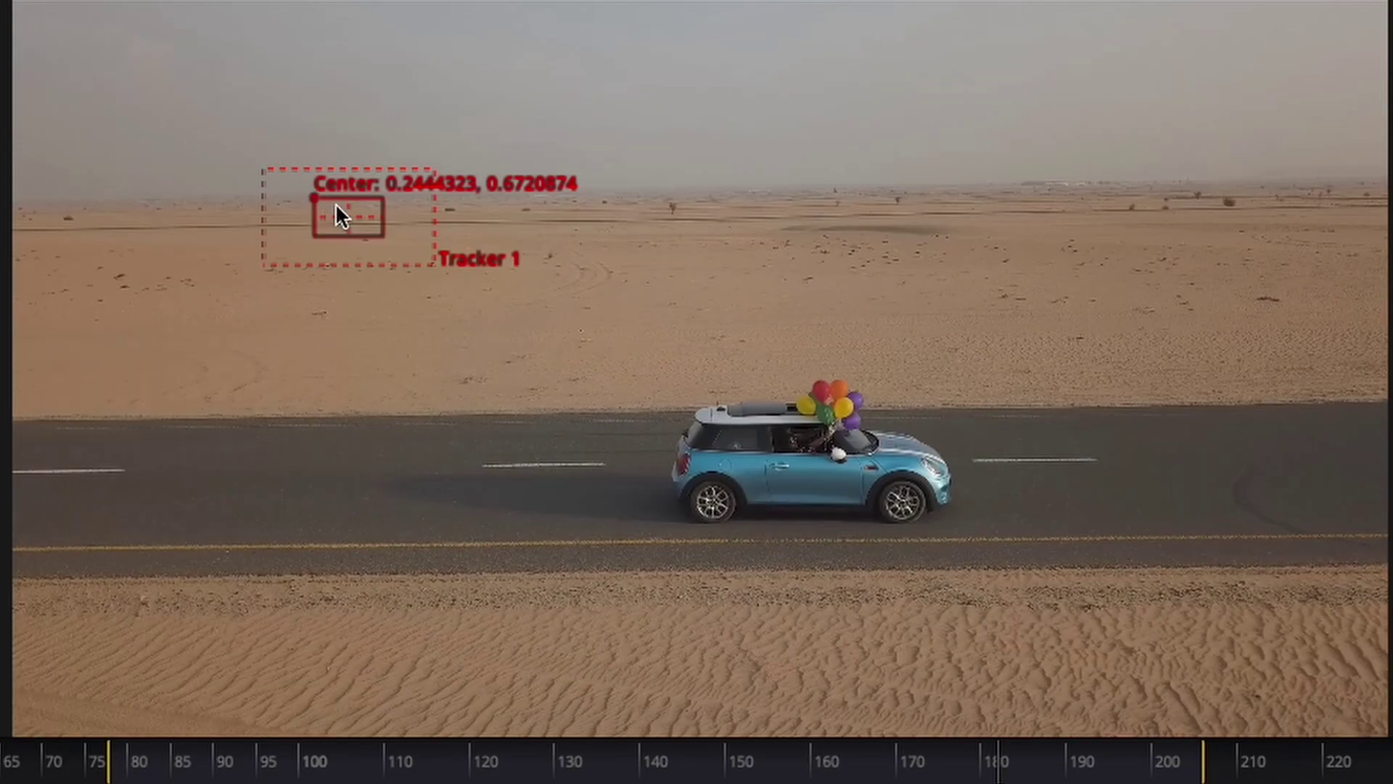
Fit the Tracker 1 pattern box over the roof balloons, centred at 0.5872271, 0.4487864.
mouse_move(315, 198)
mouse_down()
mouse_move(567, 337)
mouse_move(798, 386)
mouse_move(783, 399)
mouse_move(785, 367)
mouse_up()
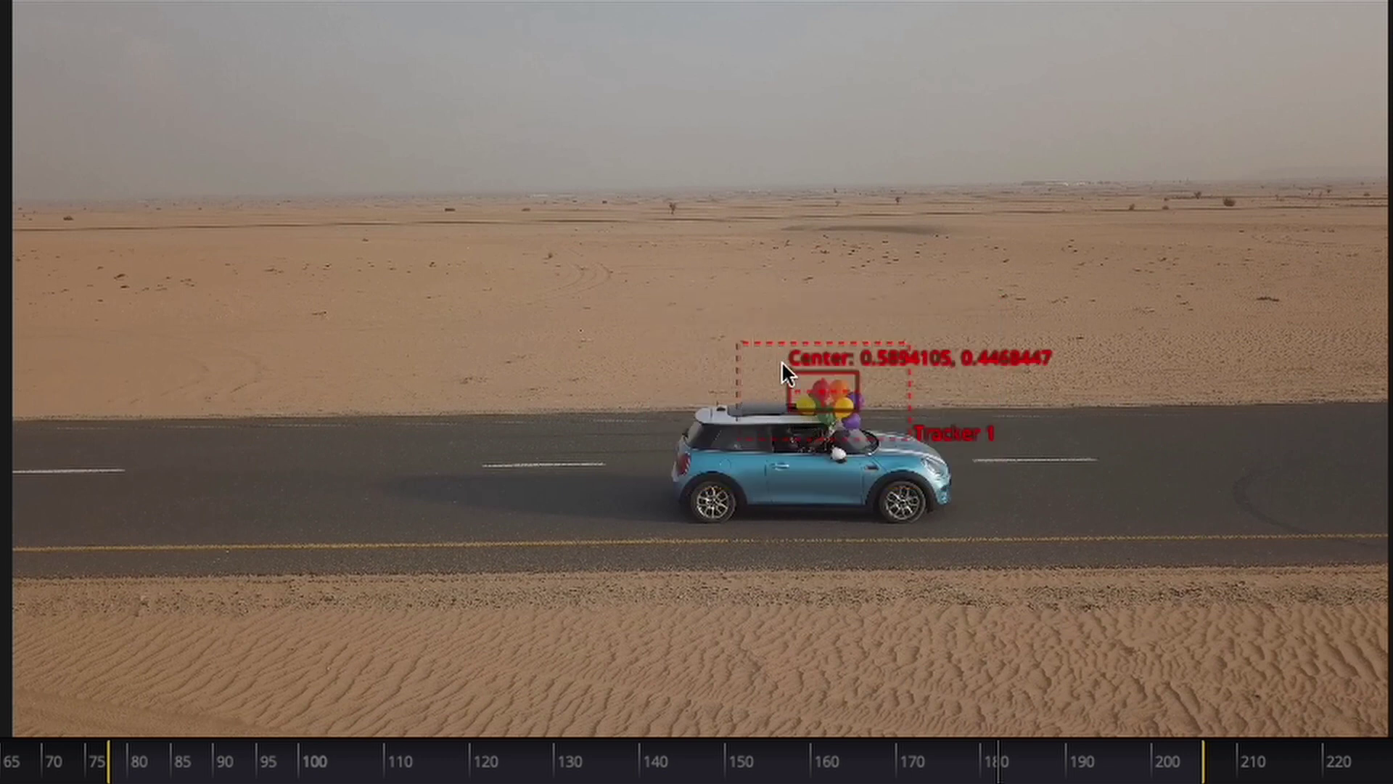
drag(795, 371, 786, 378)
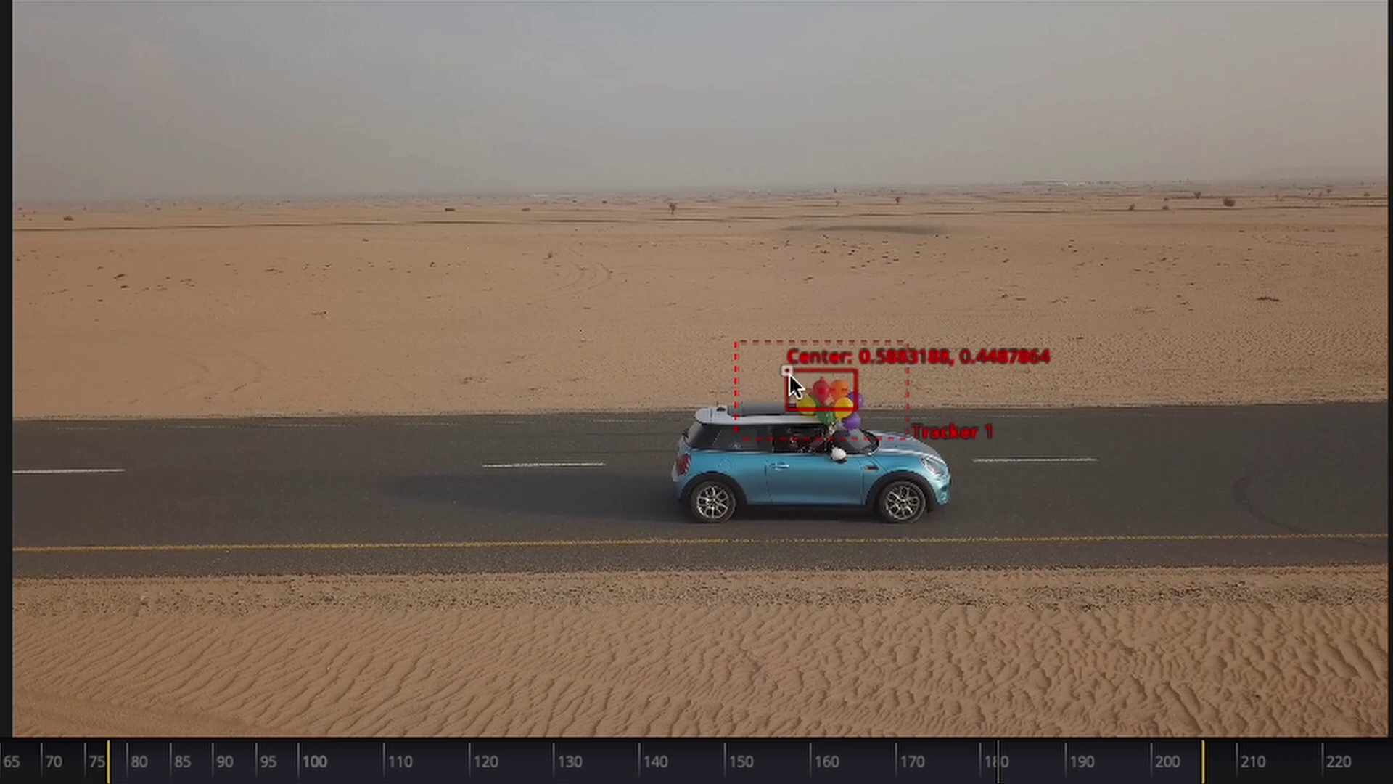
drag(790, 372, 791, 379)
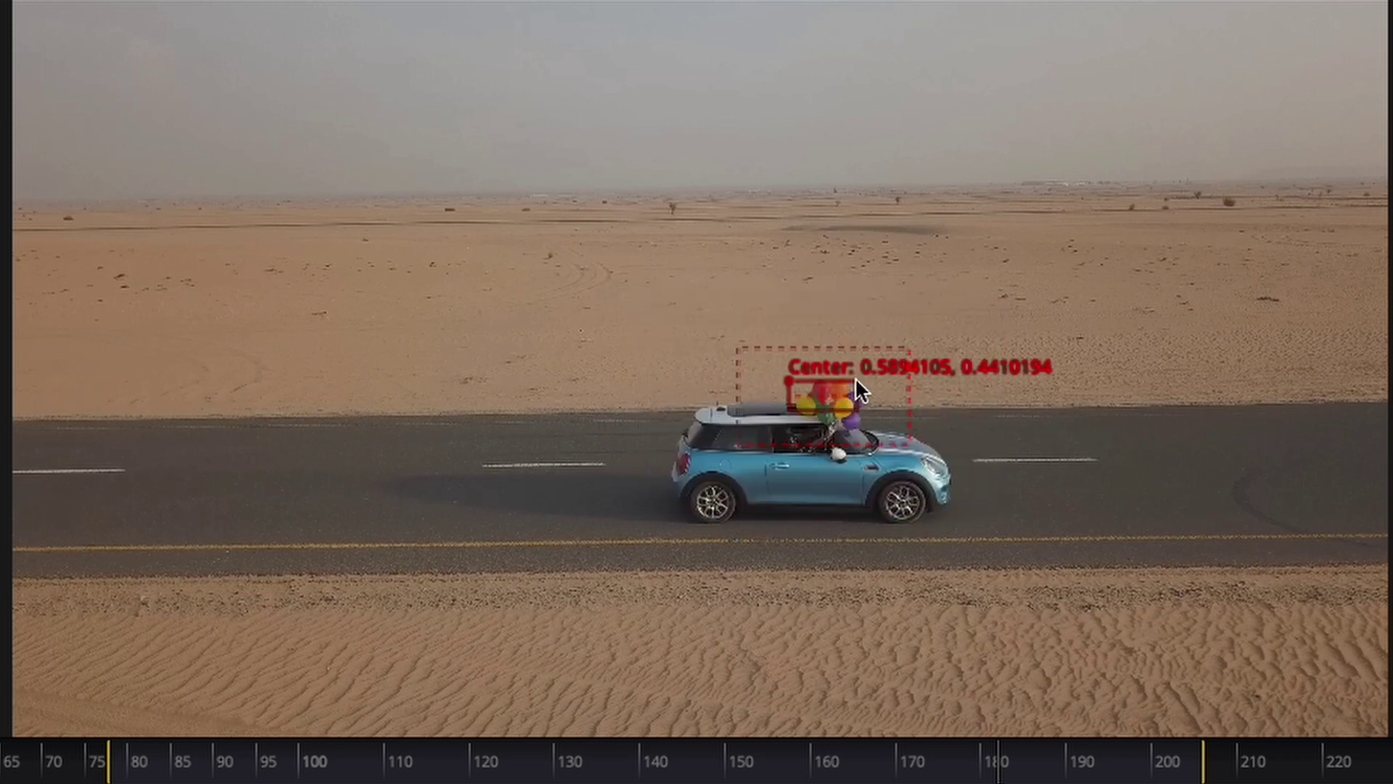
drag(787, 375, 785, 369)
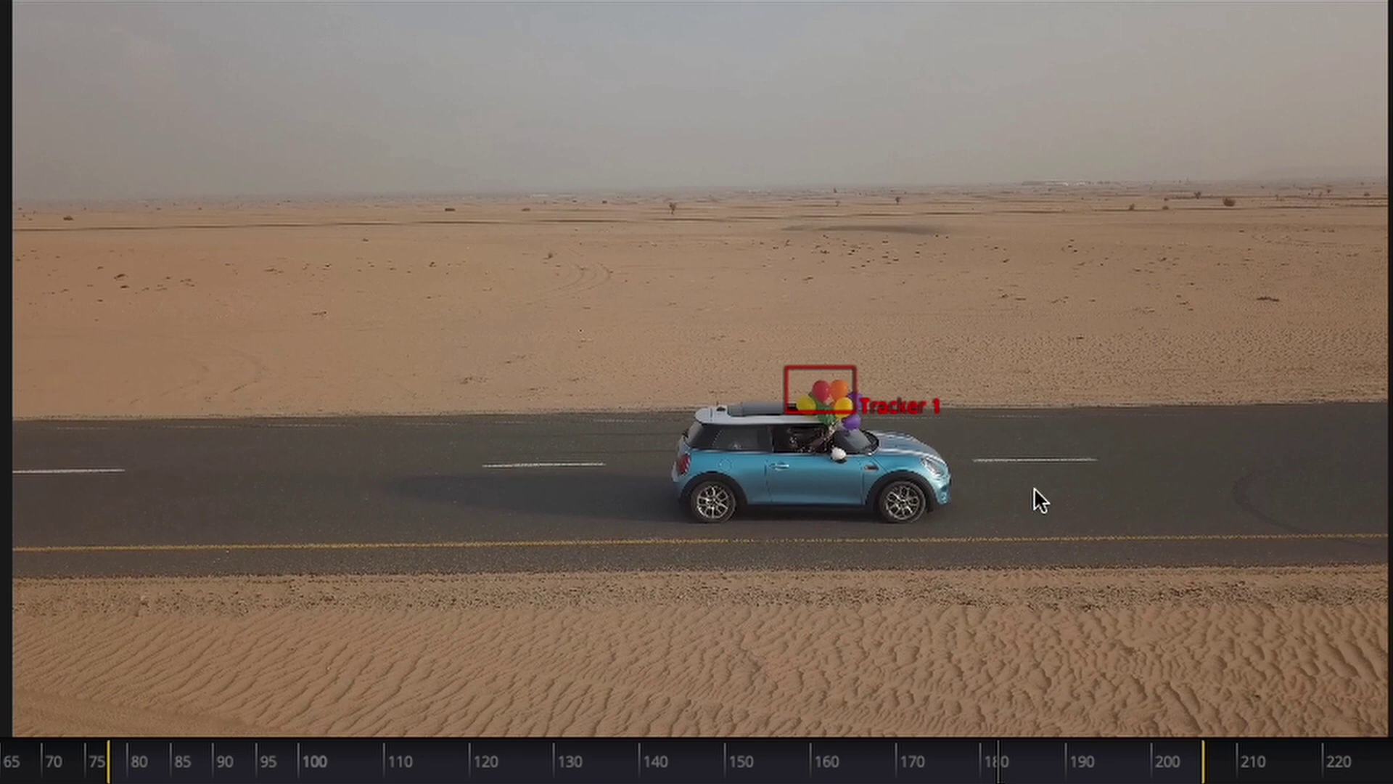
mouse_move(912, 356)
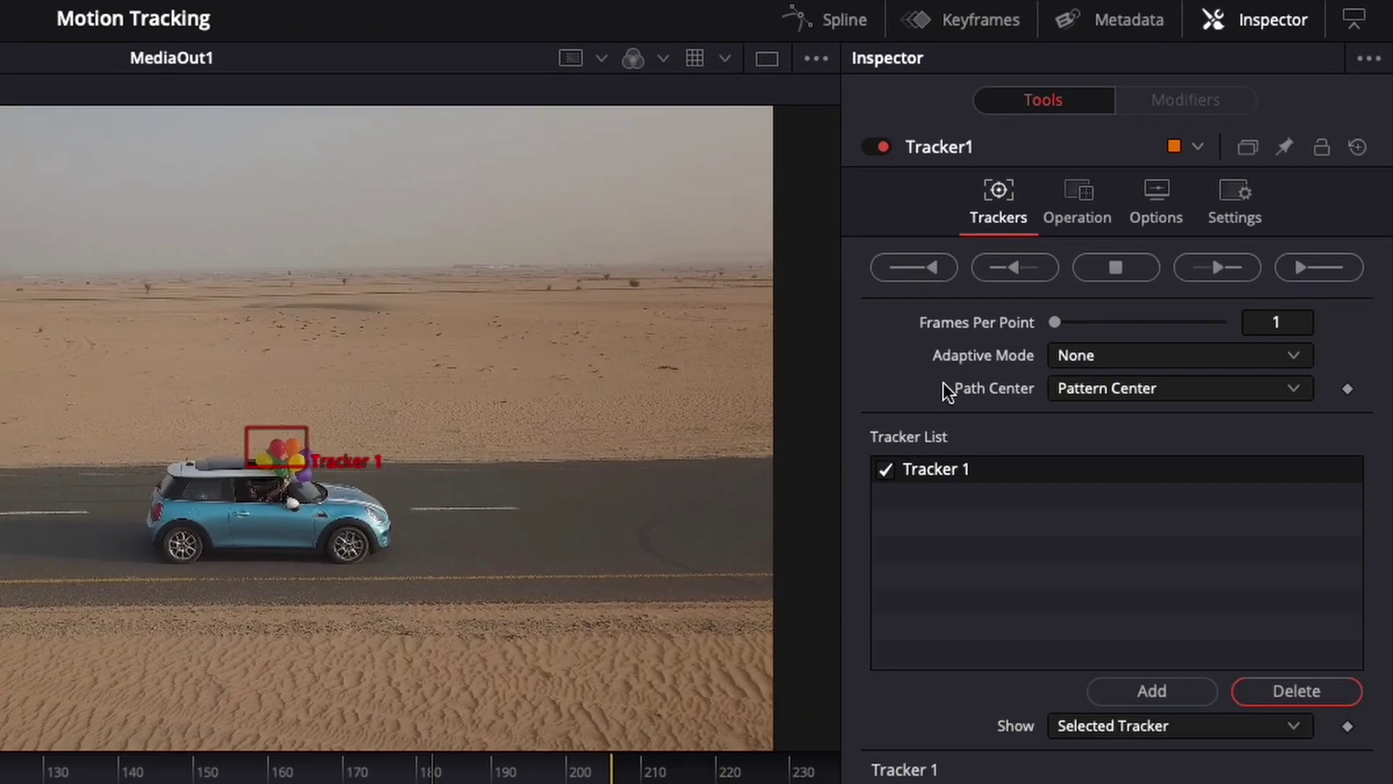
Track the balloons forward from frame 182 to 205, check the result, and start tracking in reverse.
click(1220, 268)
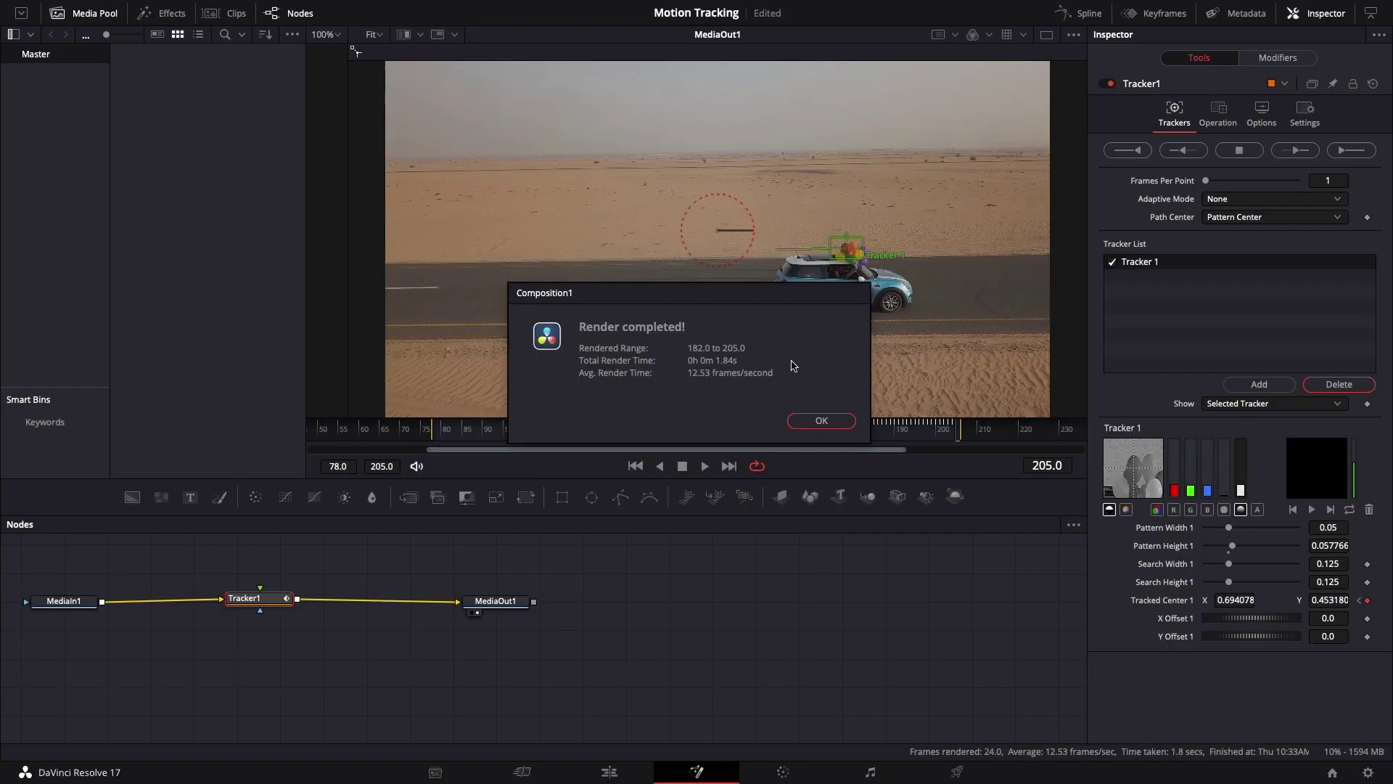
click(819, 420)
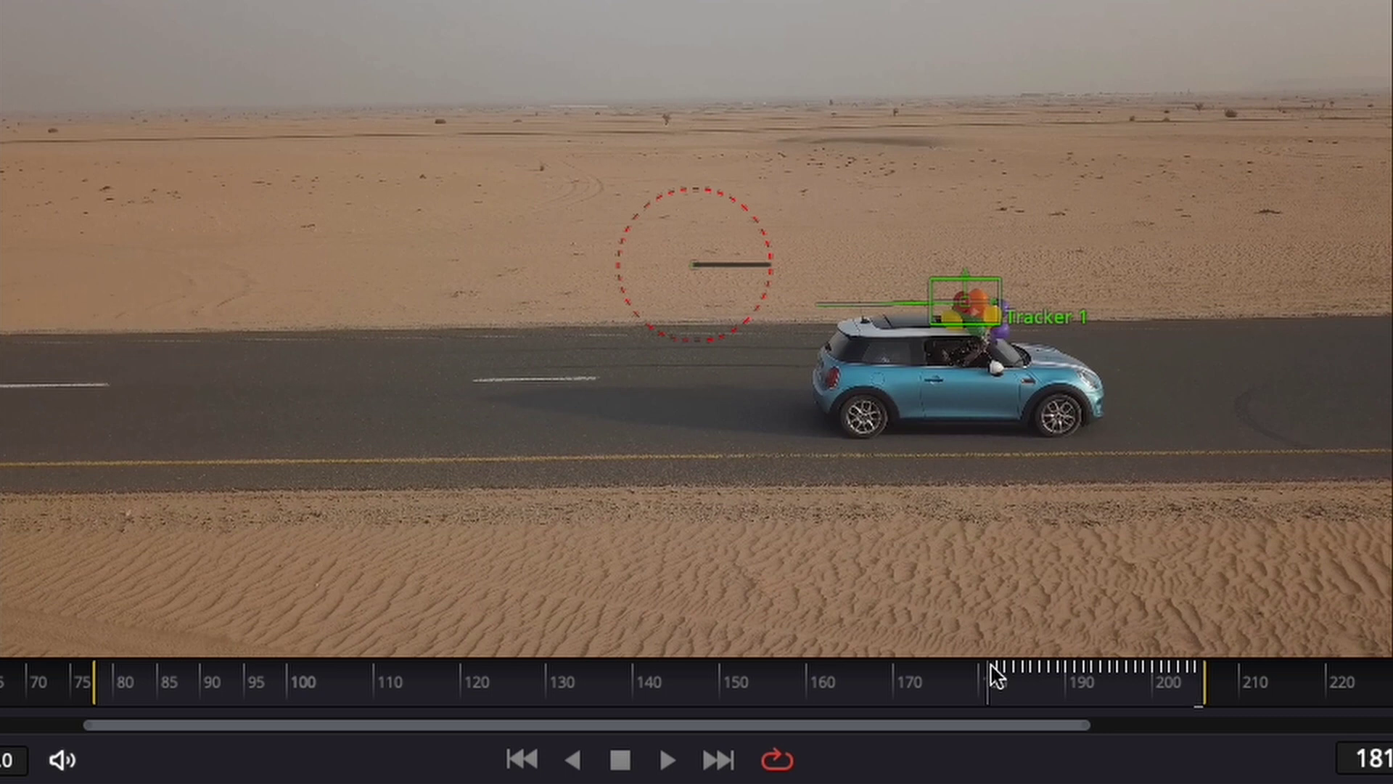
drag(993, 667, 998, 664)
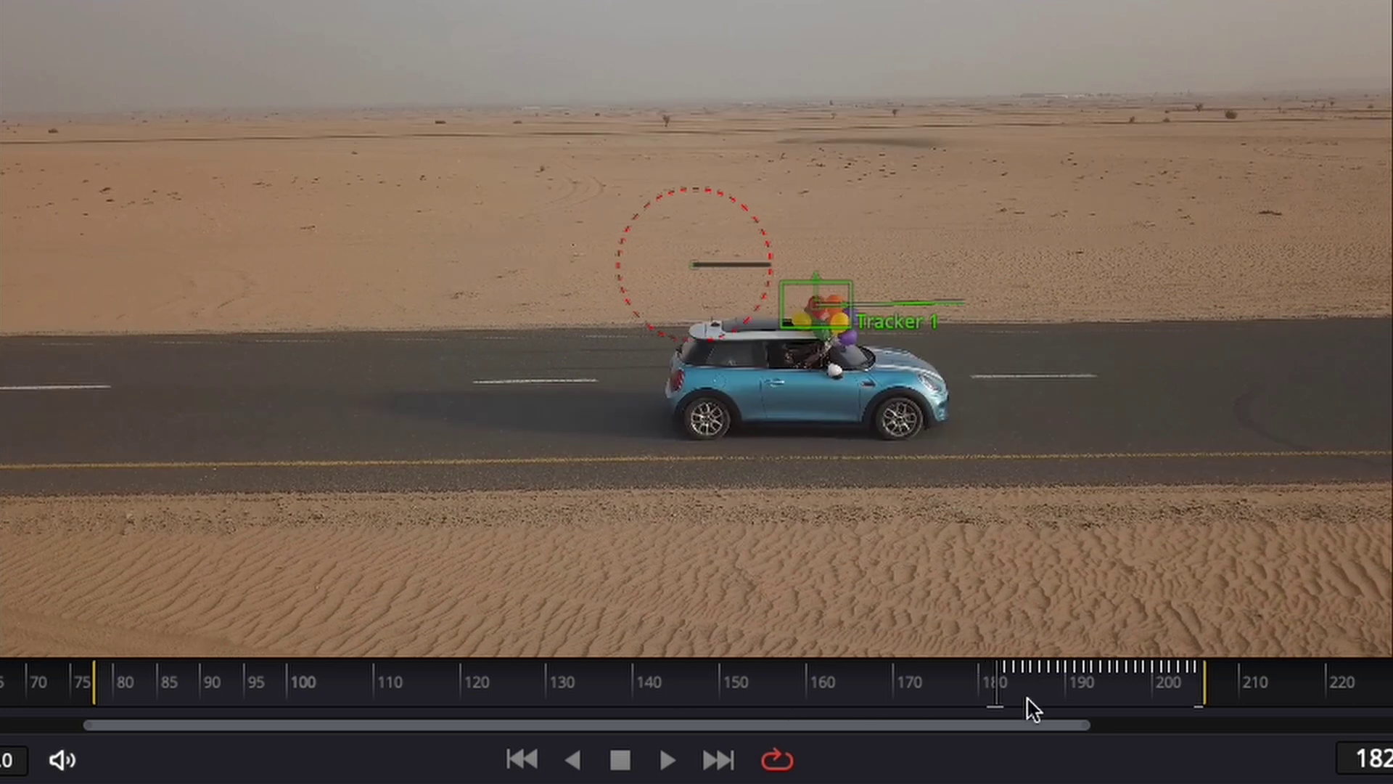
mouse_move(1010, 667)
mouse_down()
mouse_move(1075, 668)
mouse_move(998, 678)
mouse_up()
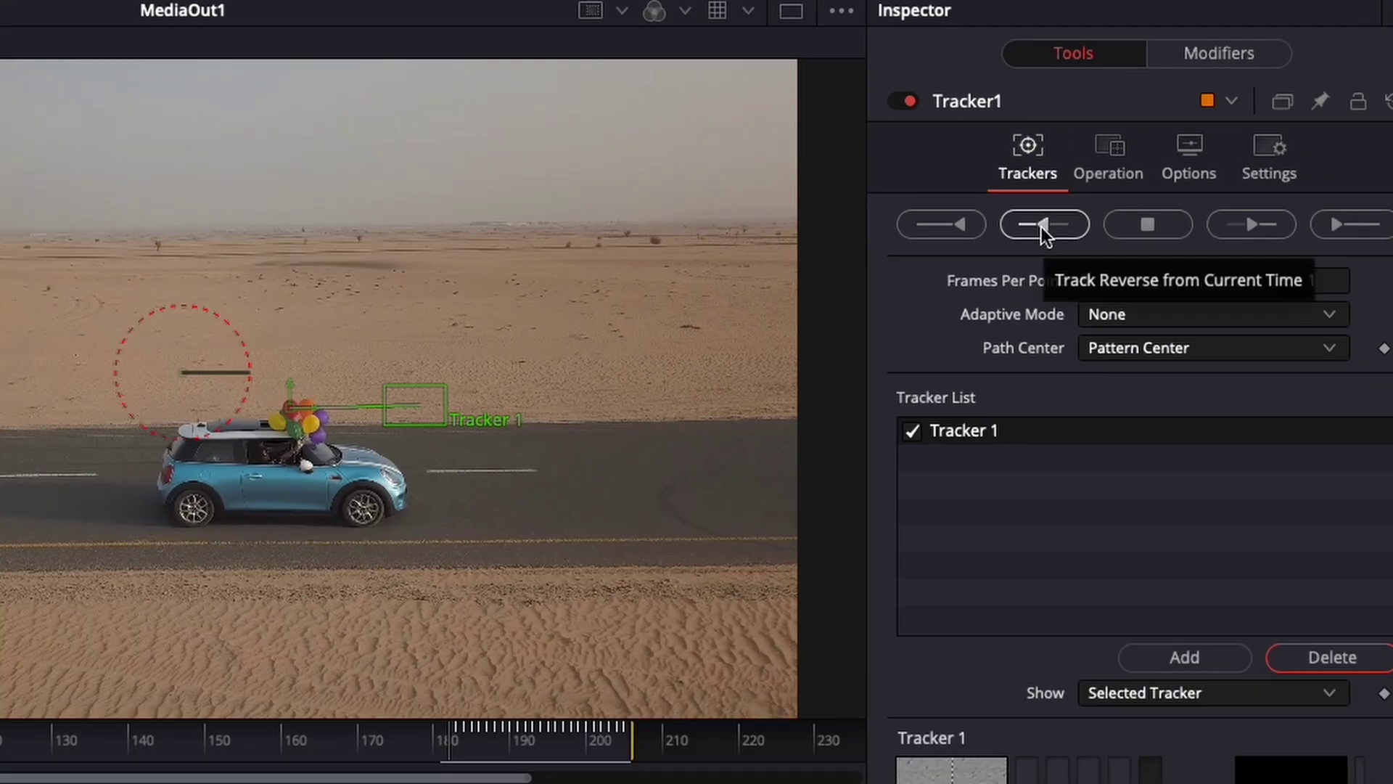
click(1042, 227)
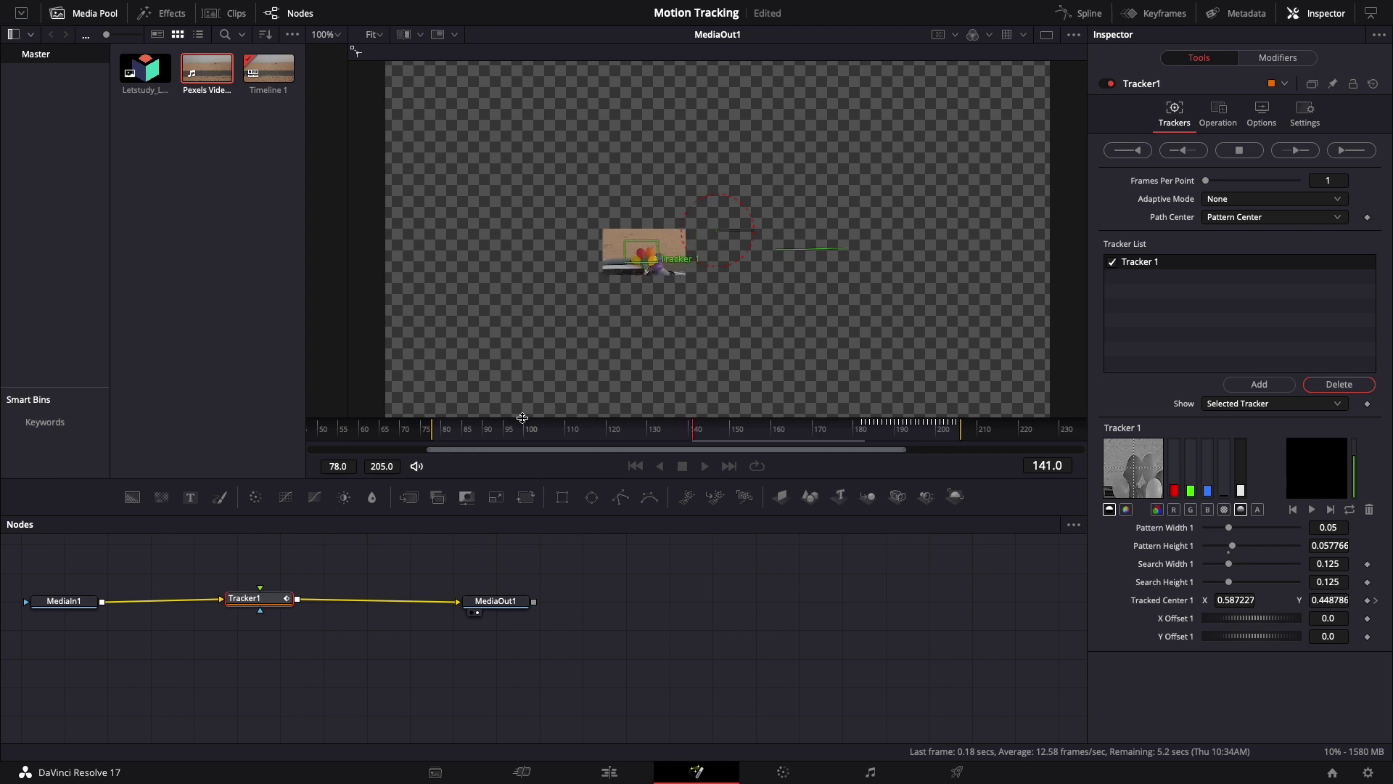
Finish the reverse track at frame 78 and inspect the balloon path covering frames 78–205.
click(819, 422)
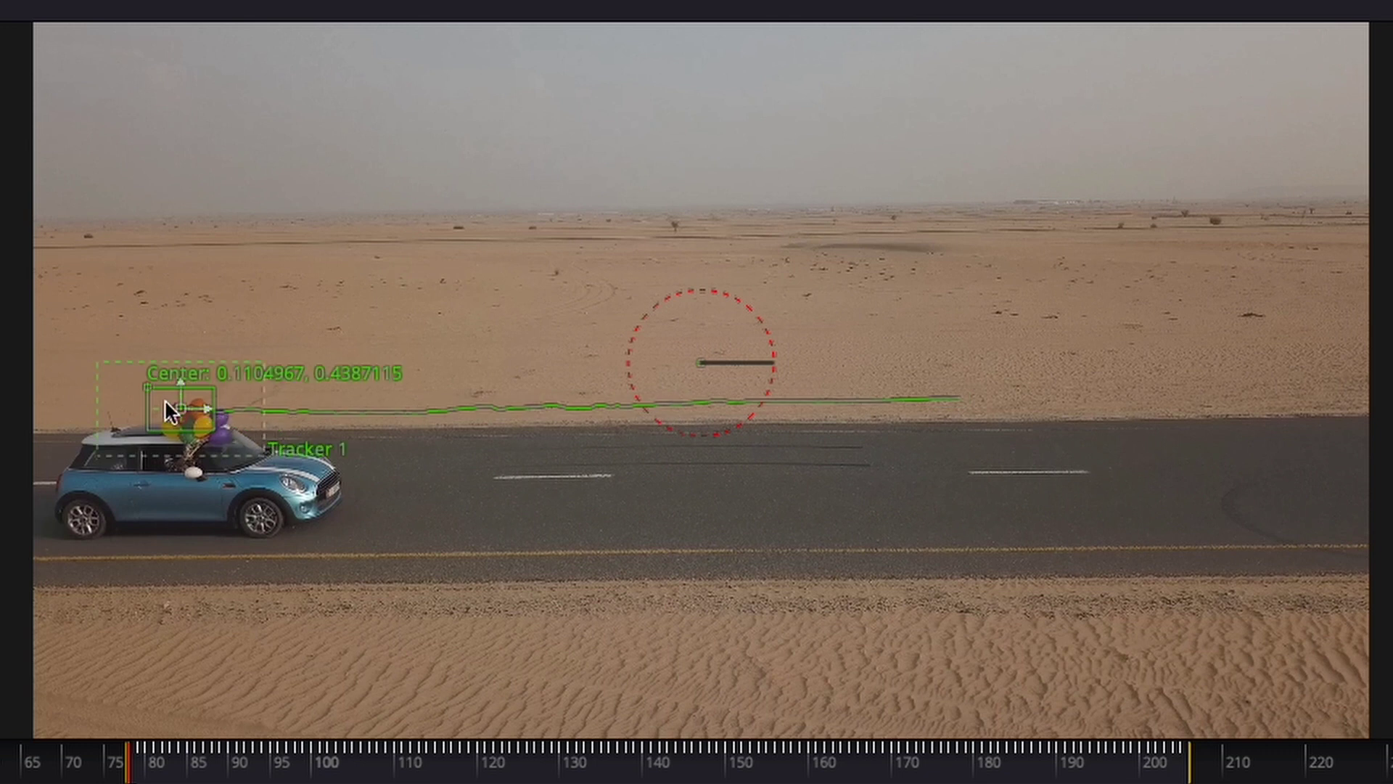
click(464, 409)
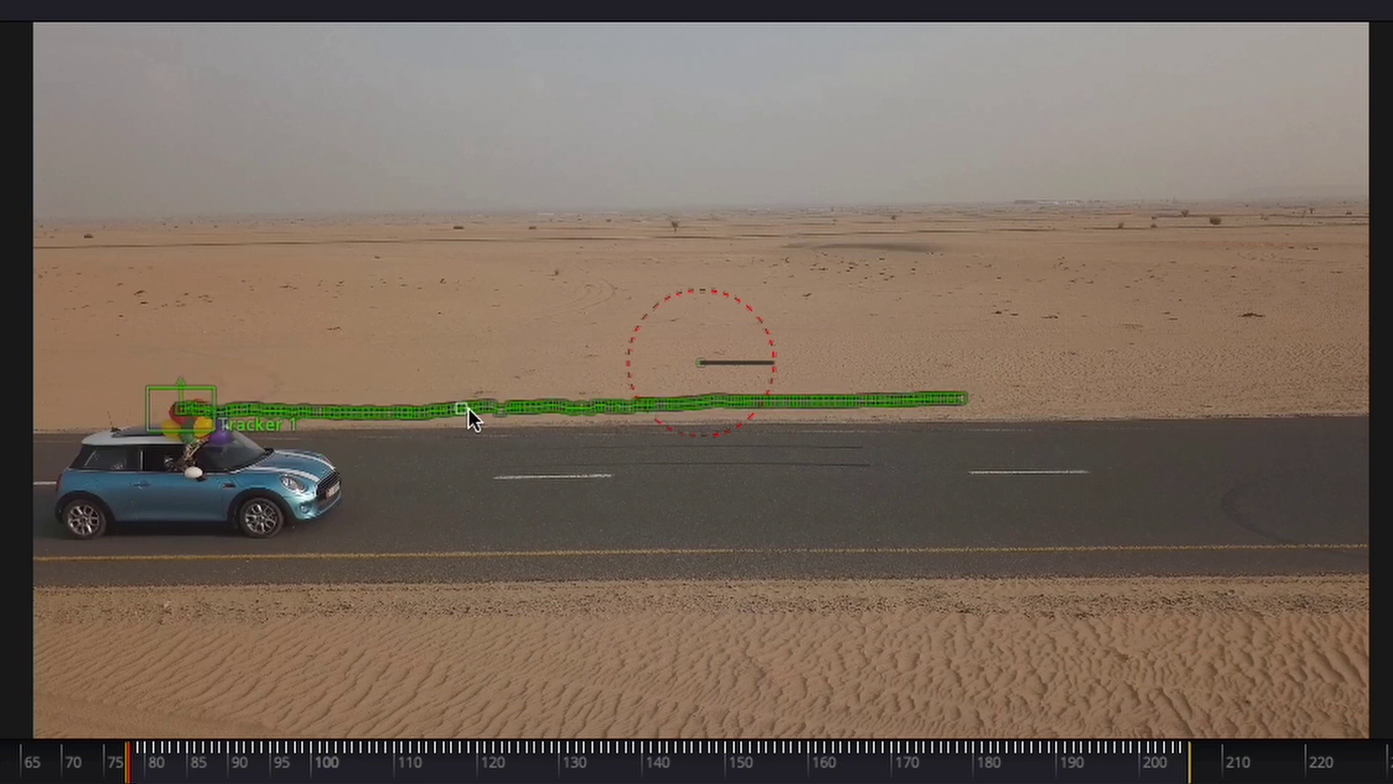
click(625, 422)
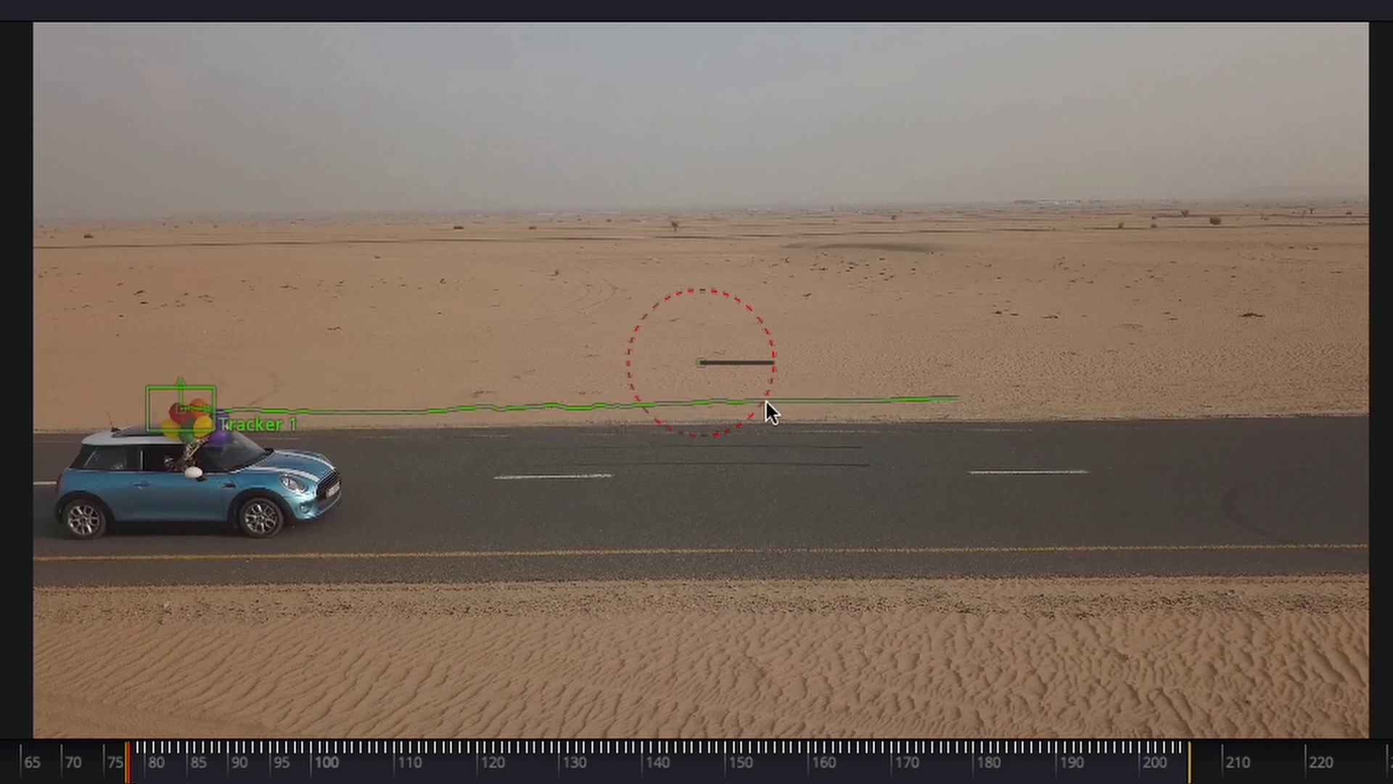
mouse_move(193, 413)
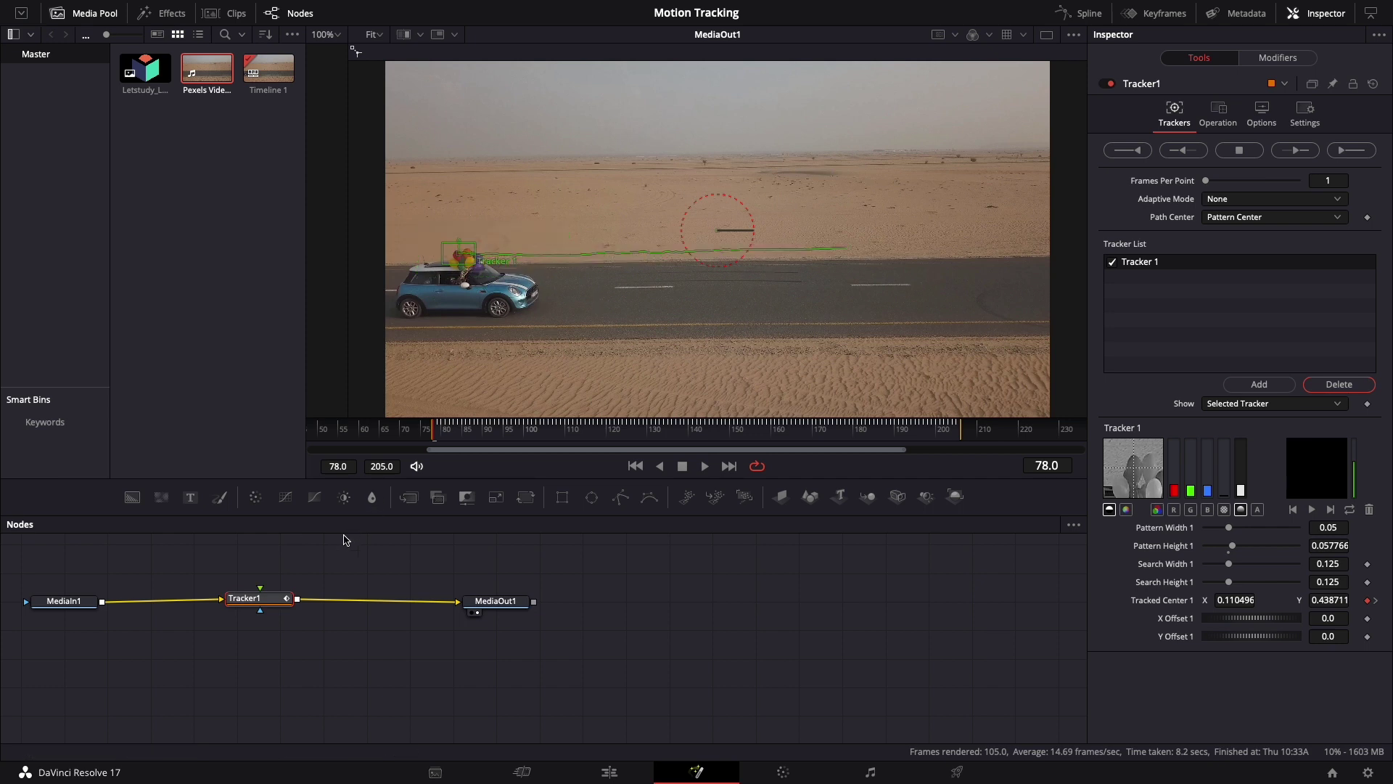
Add a Text1 node into Tracker1's foreground input and enter 'Letstudy' as its text.
click(246, 562)
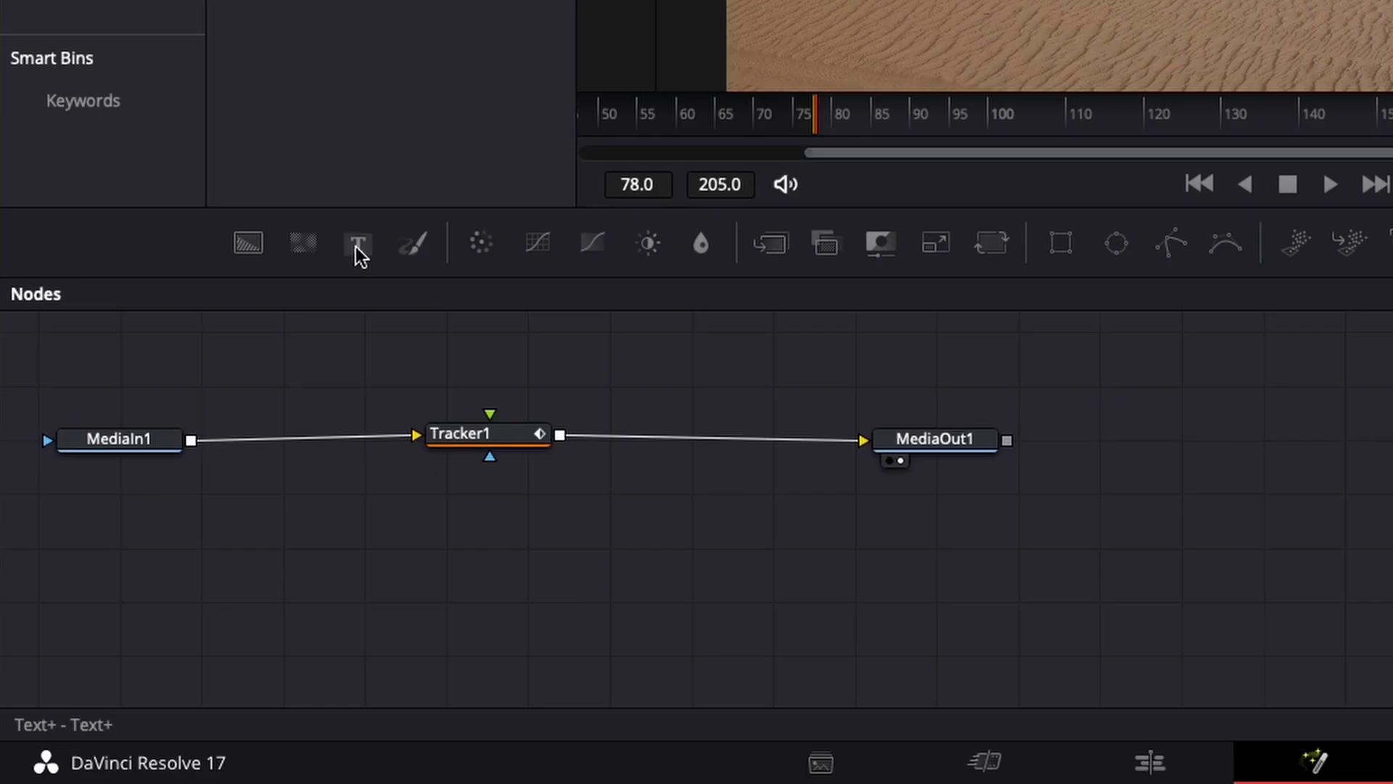
click(190, 497)
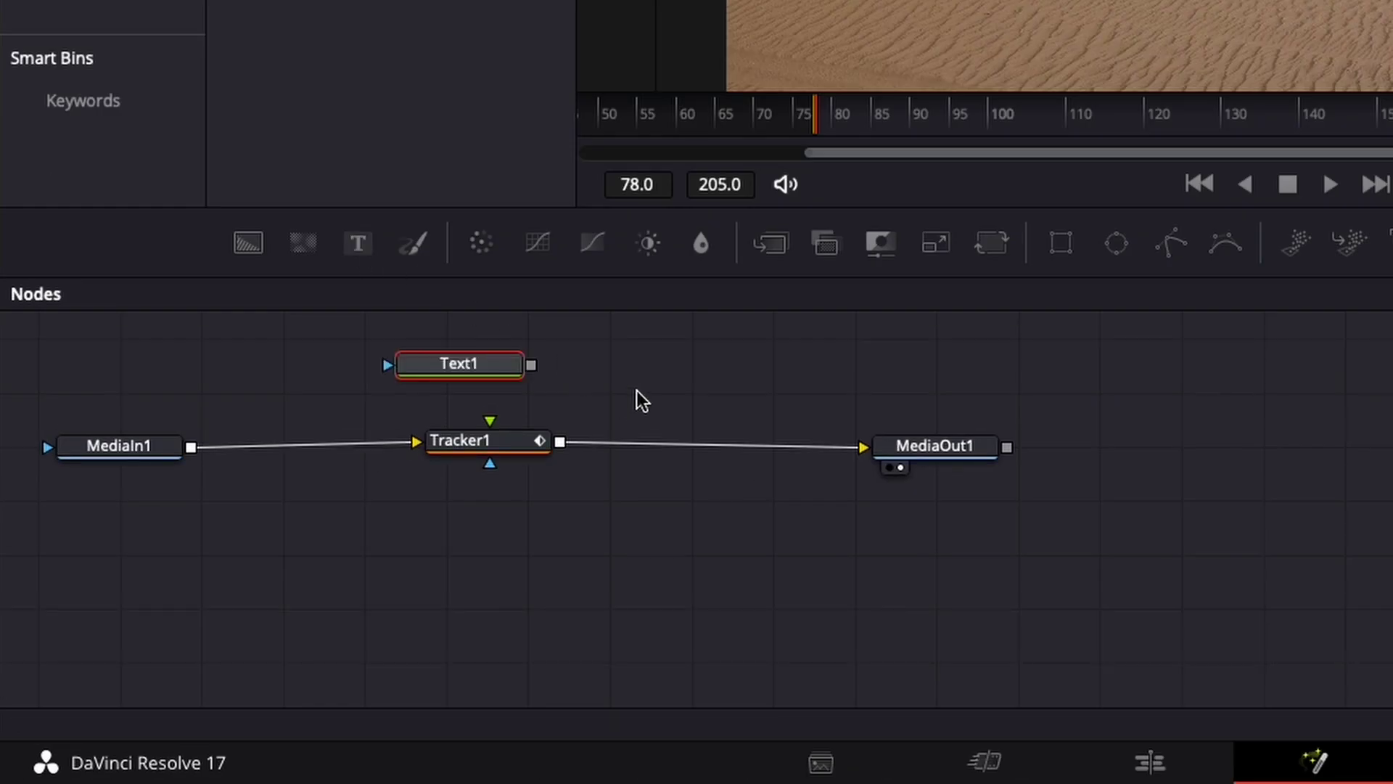
drag(564, 454, 489, 521)
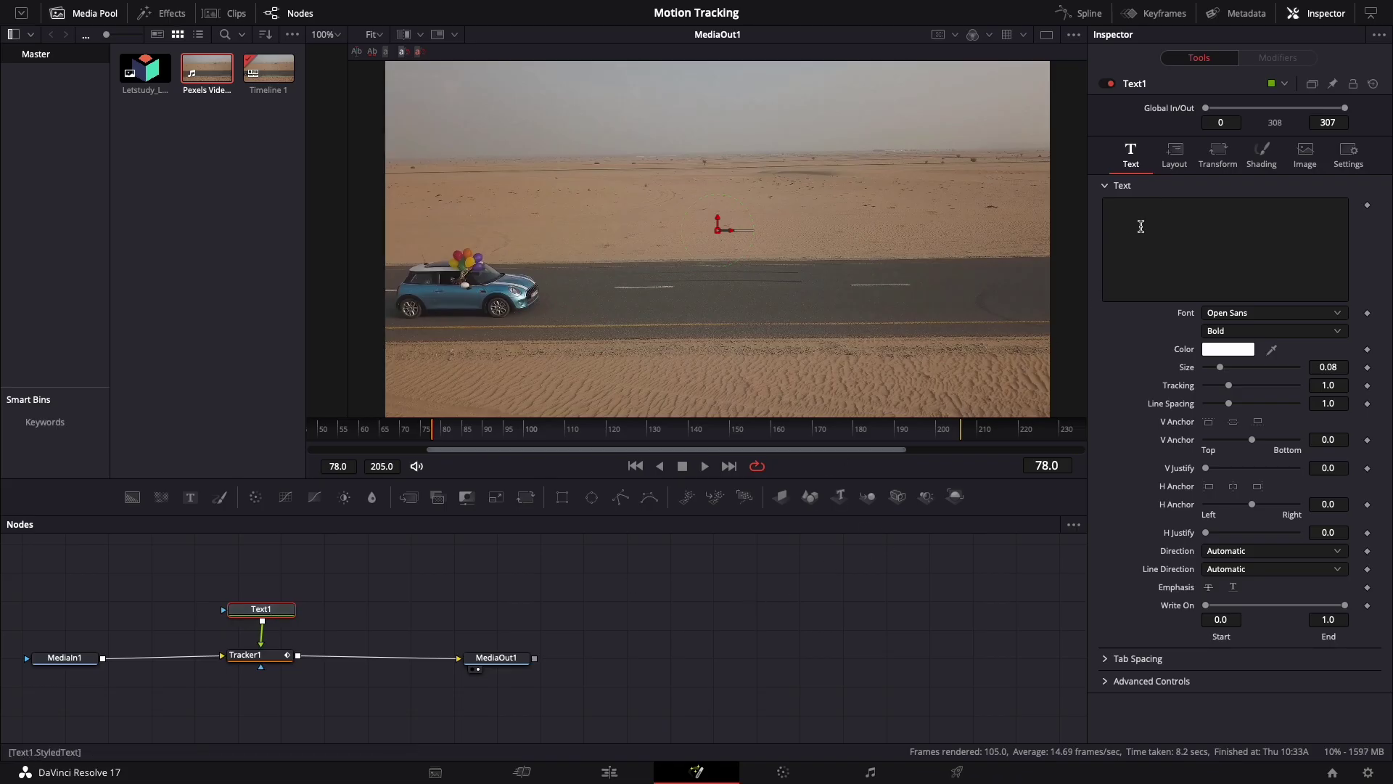
click(1175, 212)
text(Letstudy)
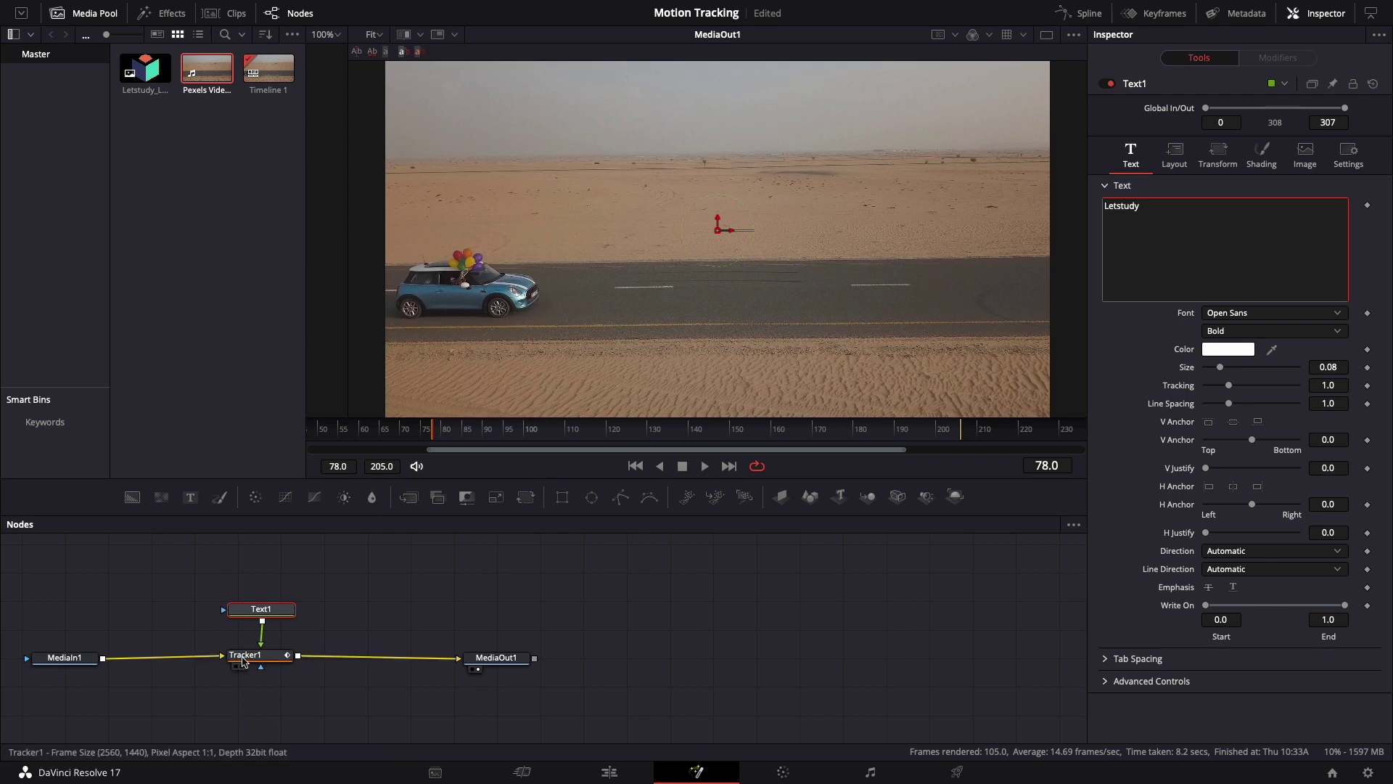
Set Tracker1's Operation to Match Move so the Letstudy title overlays the footage.
click(242, 656)
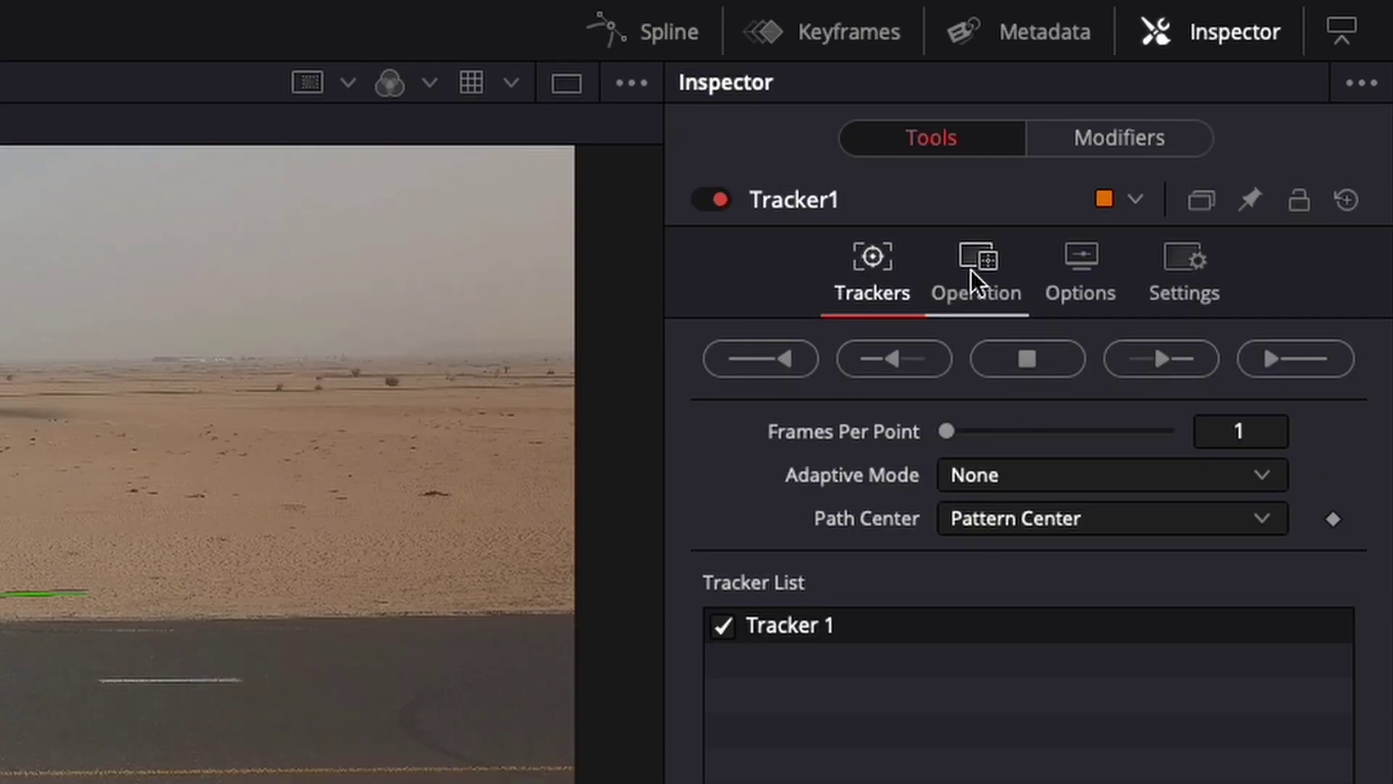
click(971, 268)
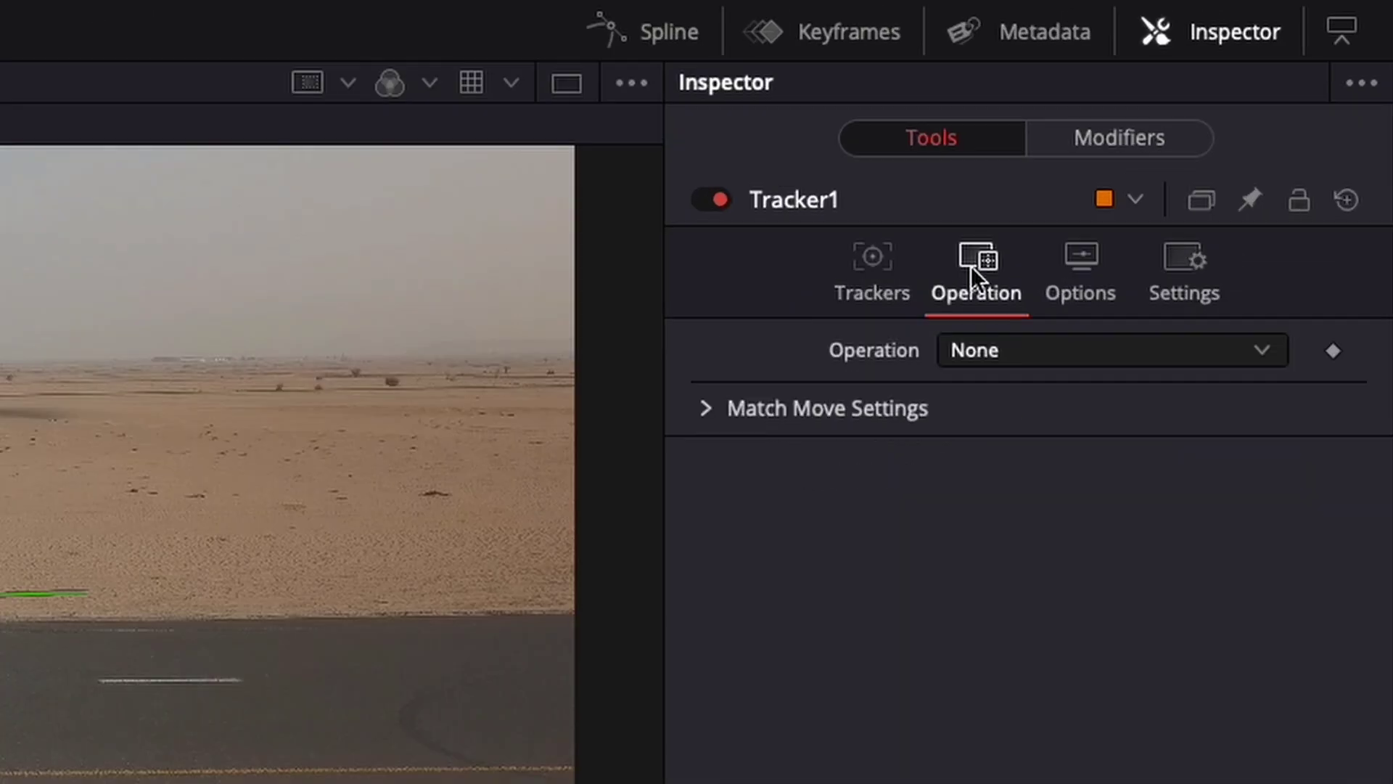
click(972, 354)
click(972, 354)
click(985, 351)
click(1015, 433)
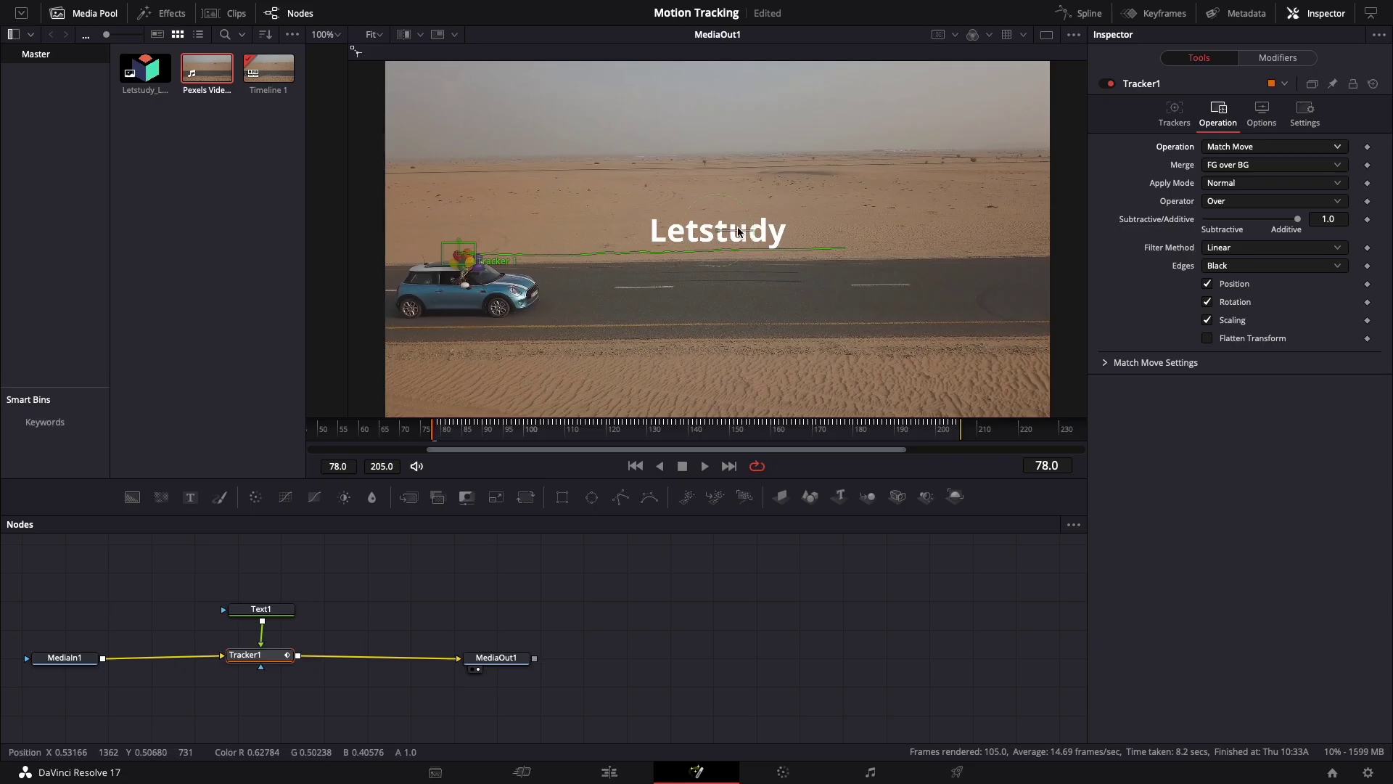
click(261, 609)
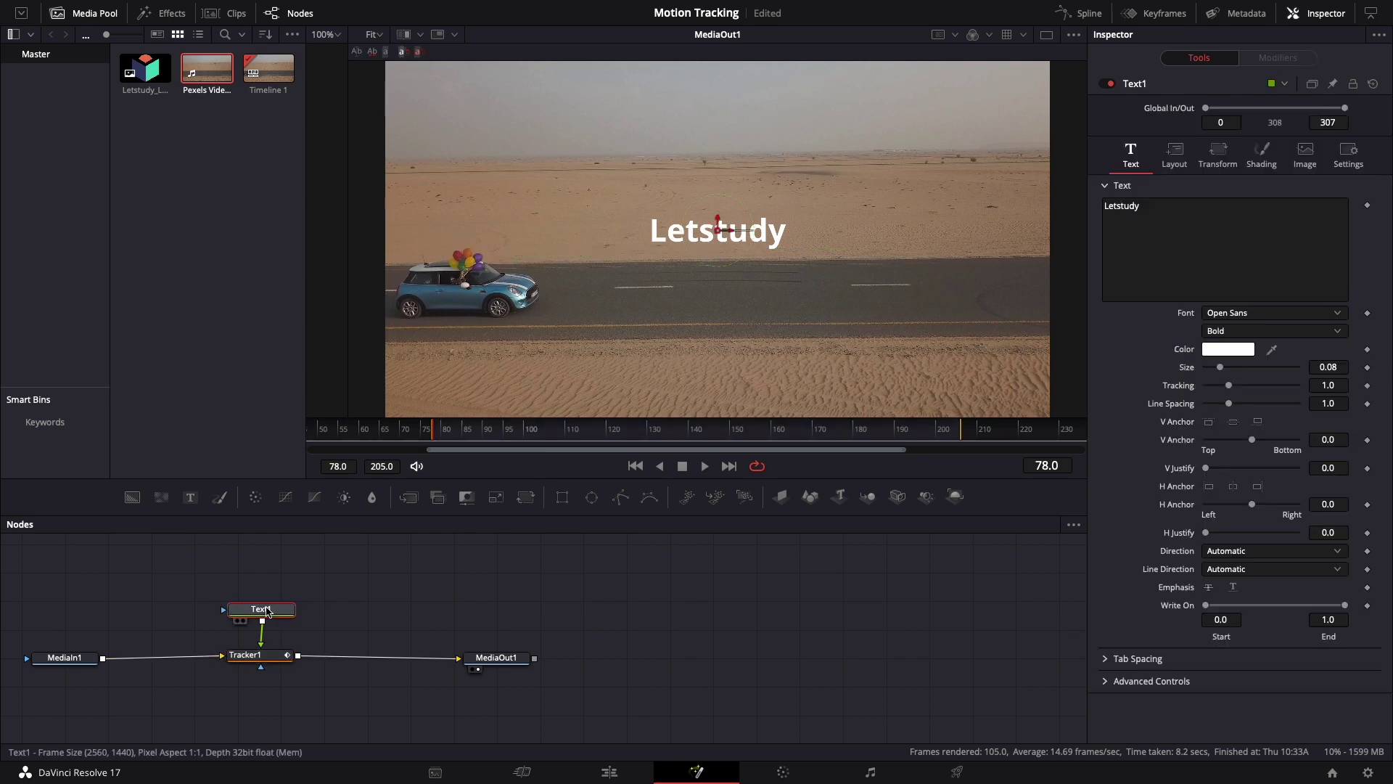
Place the Letstudy text just above the car and reduce its size to 0.0695.
mouse_move(729, 233)
mouse_down()
mouse_move(415, 220)
mouse_move(468, 220)
mouse_up()
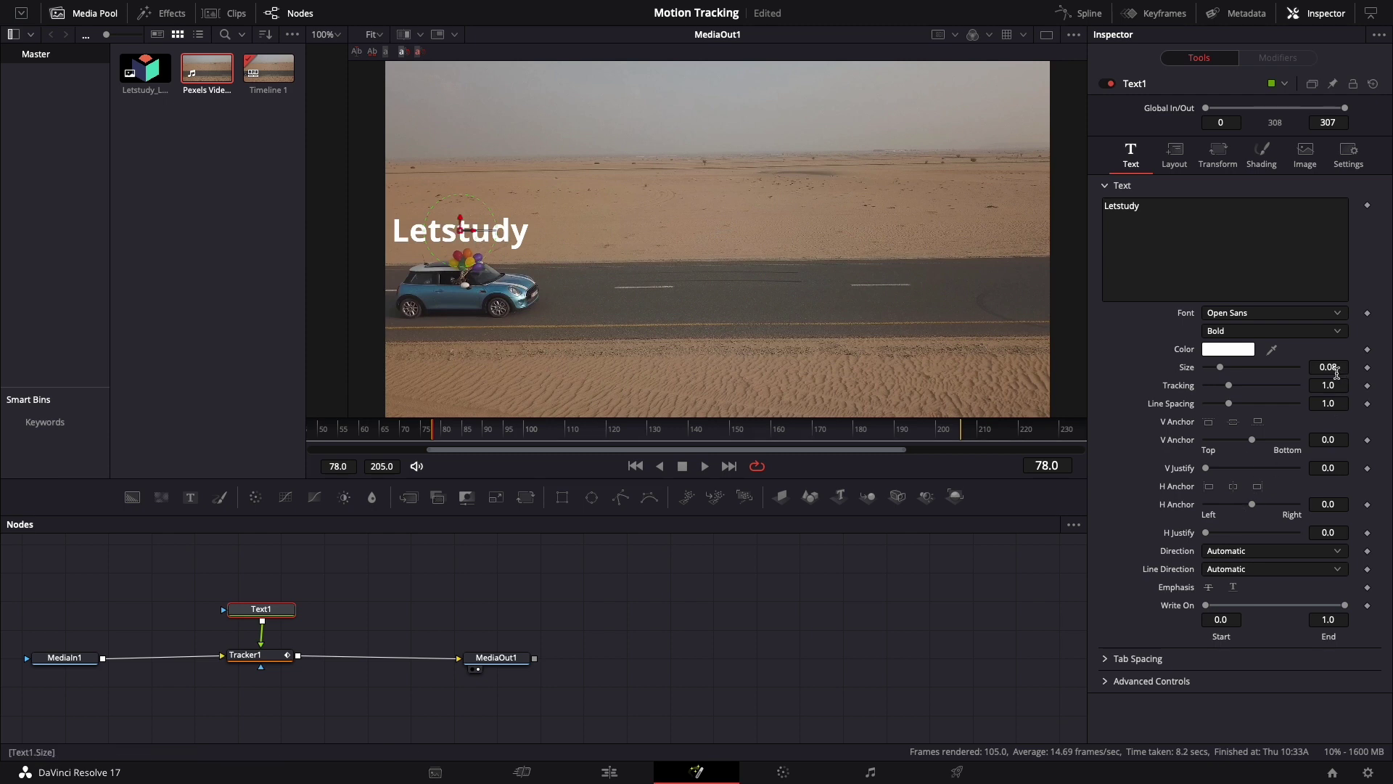
drag(1333, 367, 1314, 367)
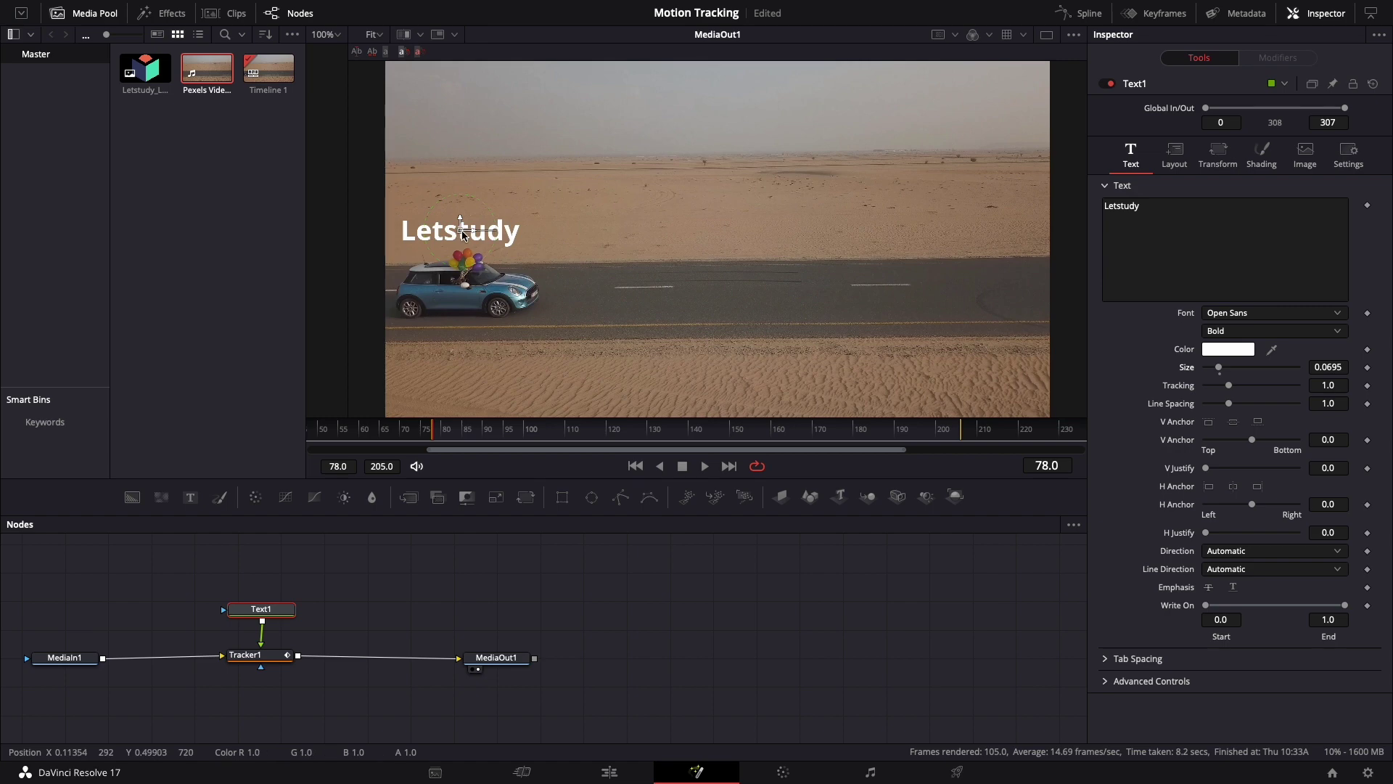
drag(449, 230, 448, 237)
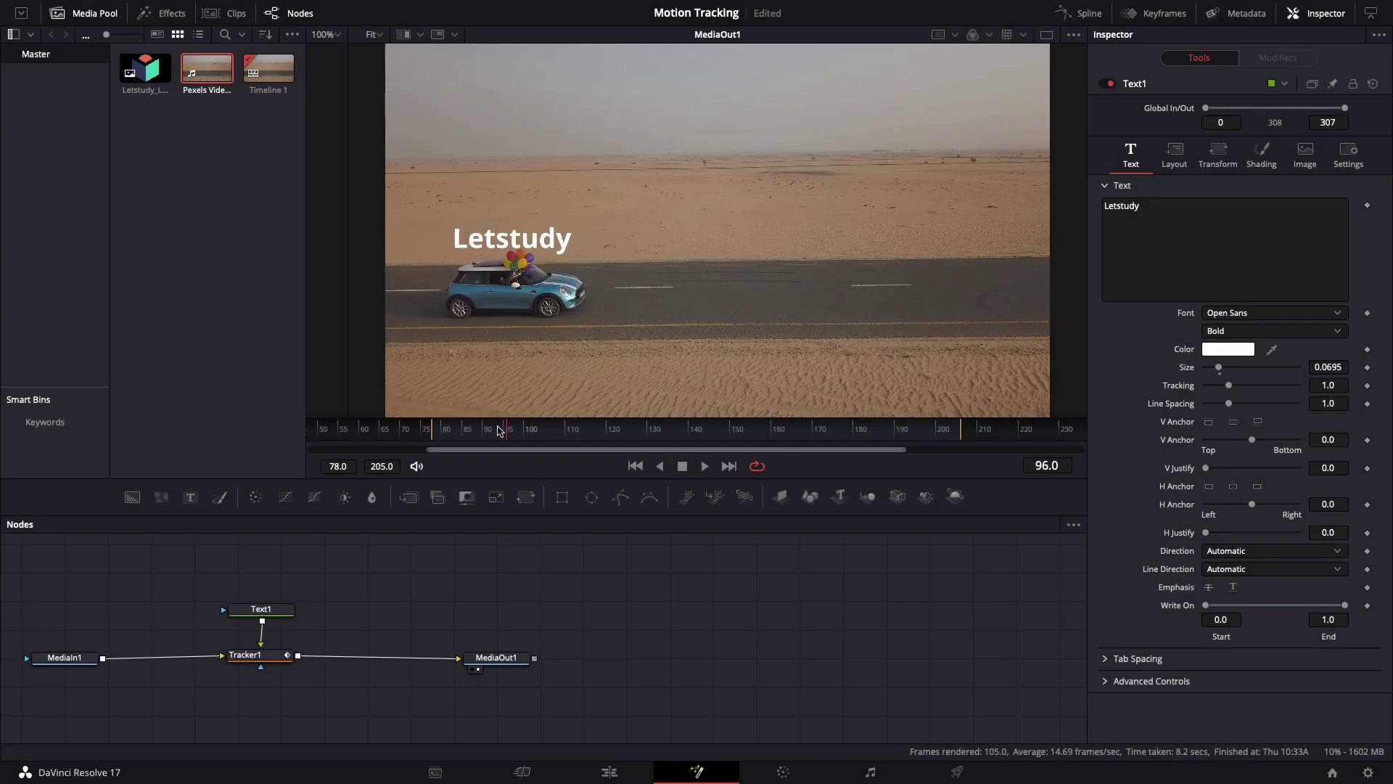
Play back from frame 78 to confirm the text follows the car.
drag(735, 433, 437, 436)
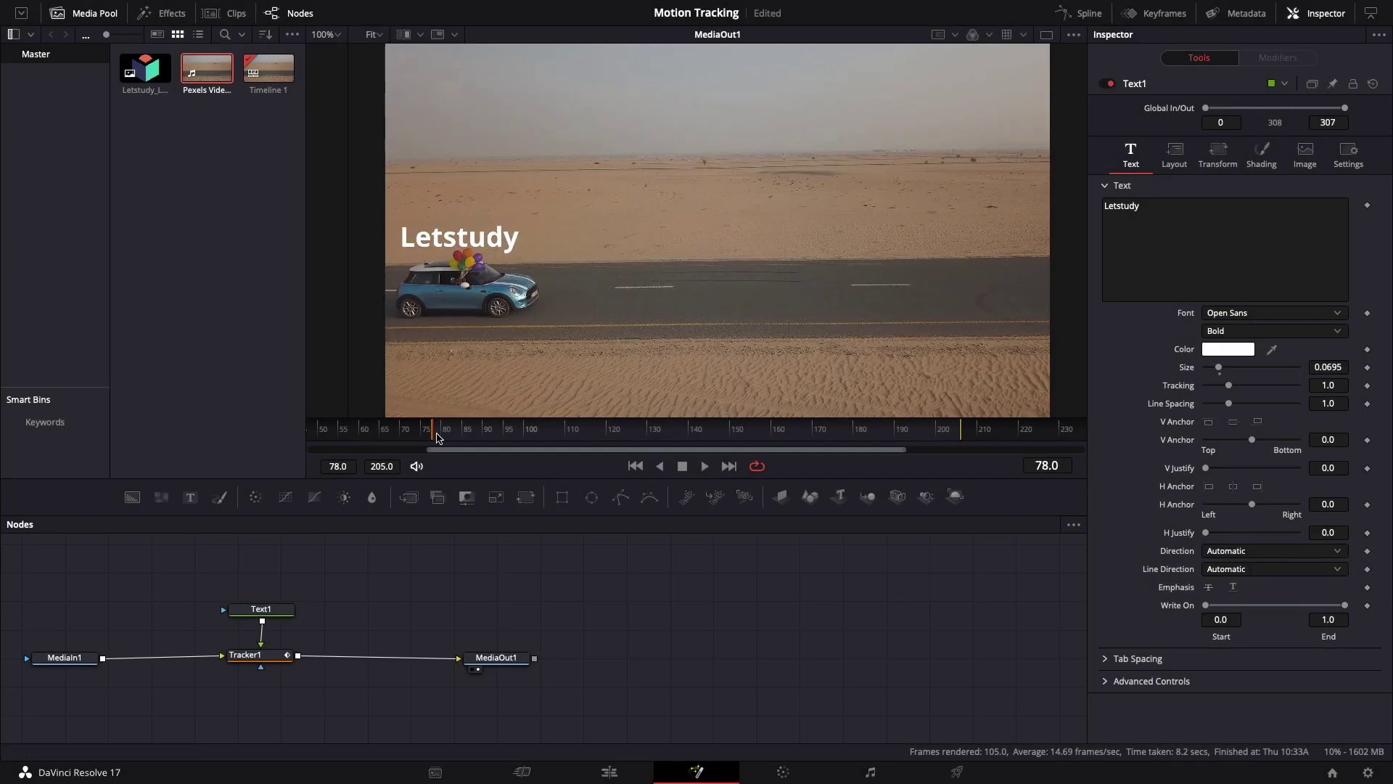
click(703, 472)
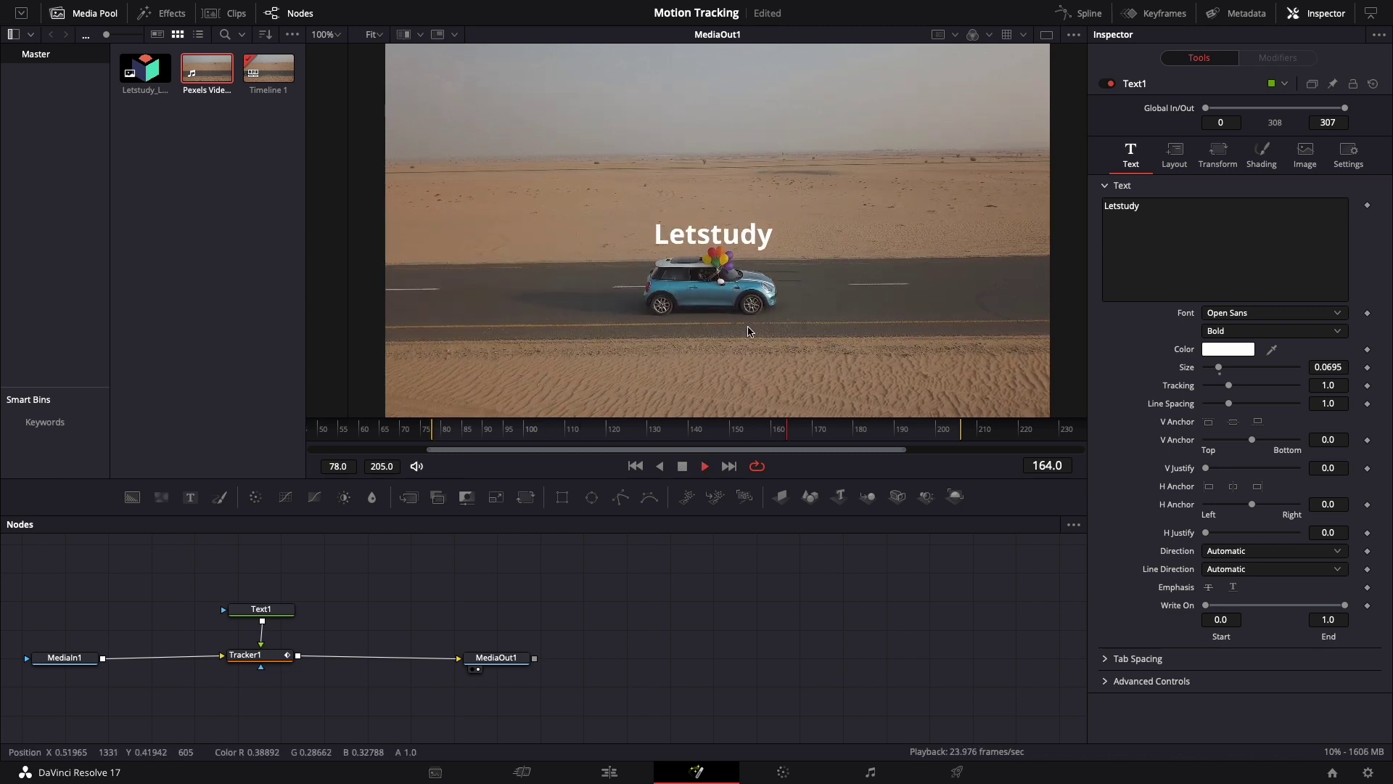
key(space)
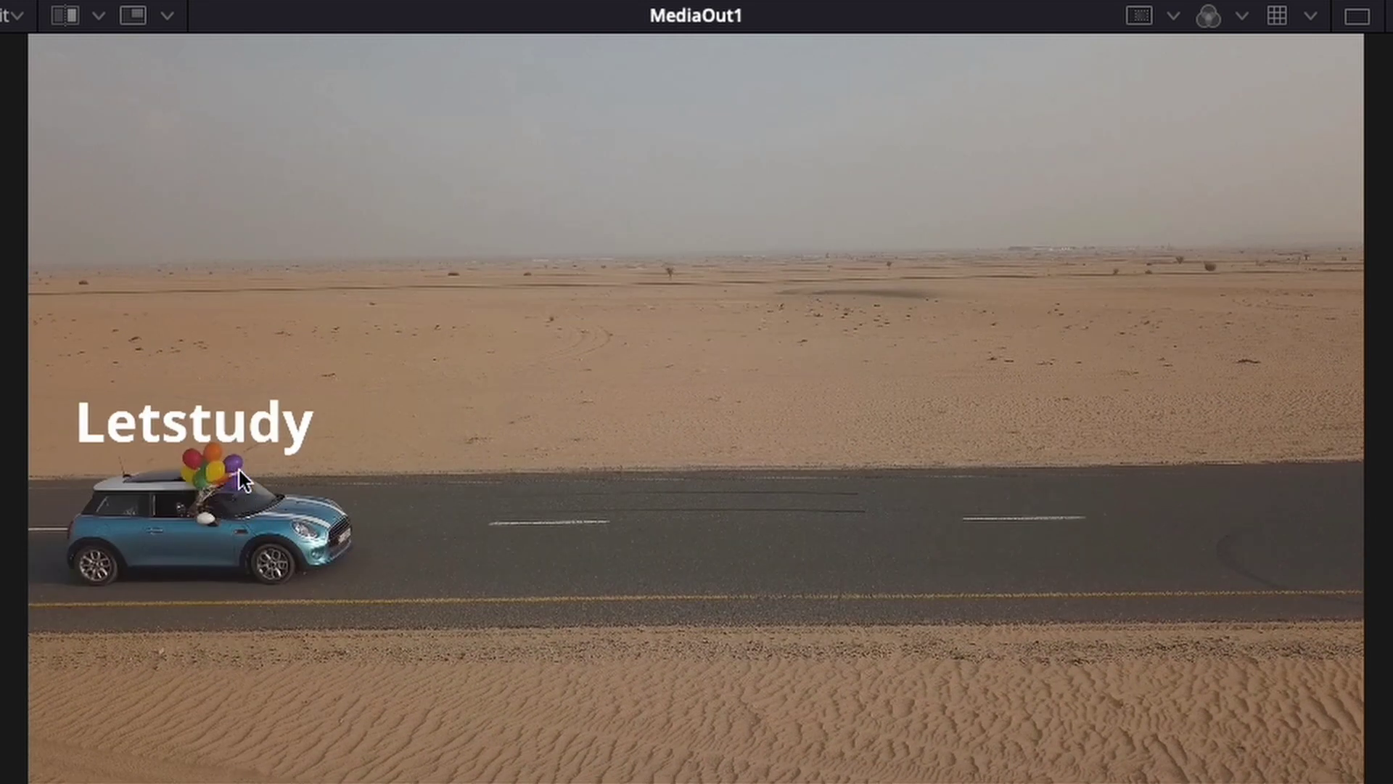
key(space)
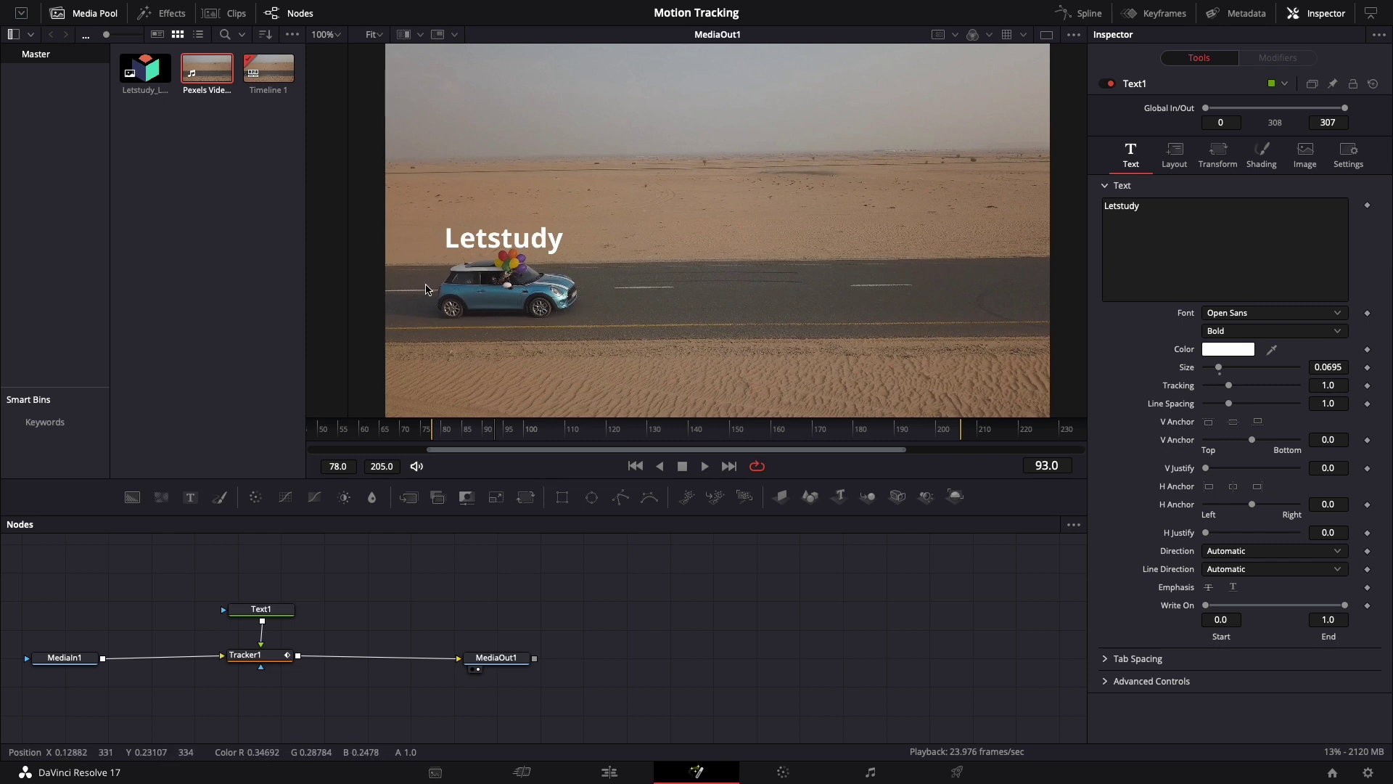
click(510, 314)
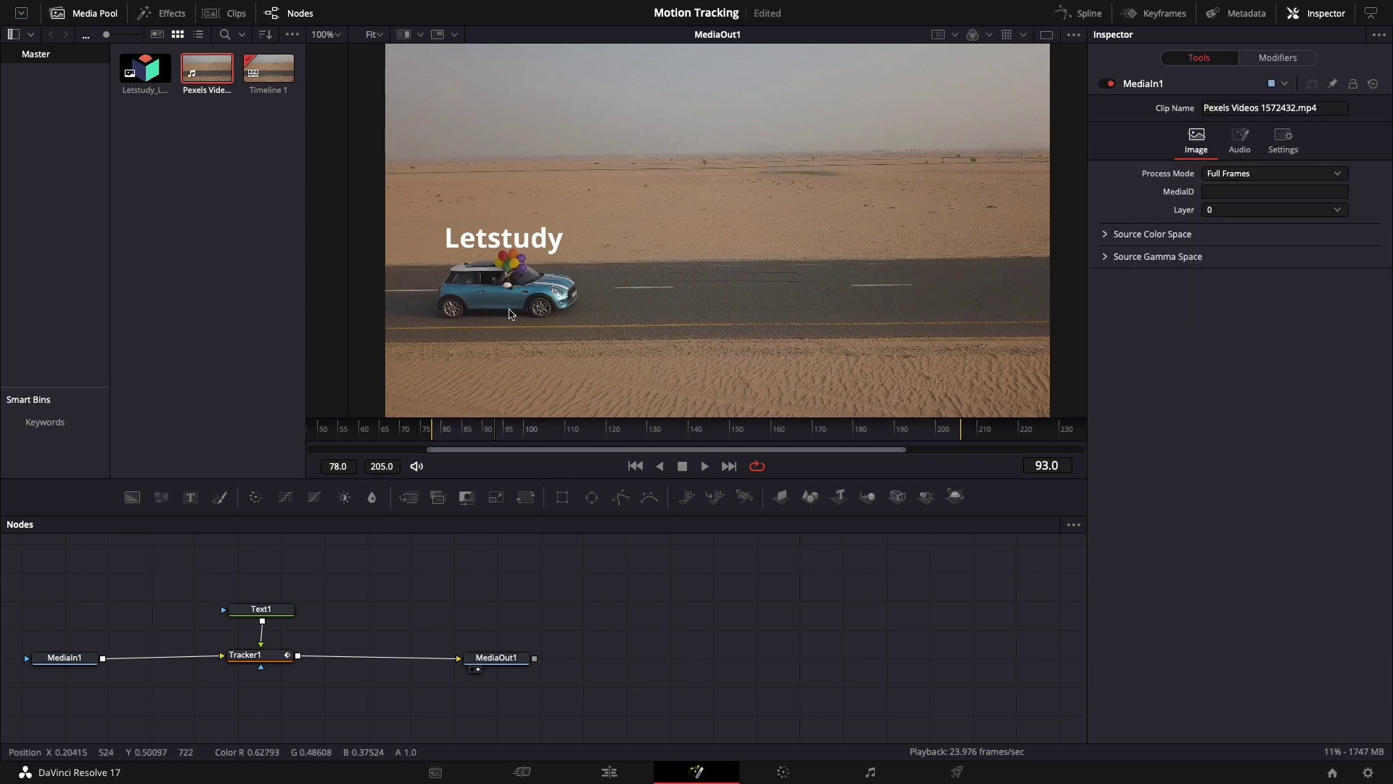
Replace the old tracker with a new Tracker between MediaIn1 and MediaOut1.
click(263, 656)
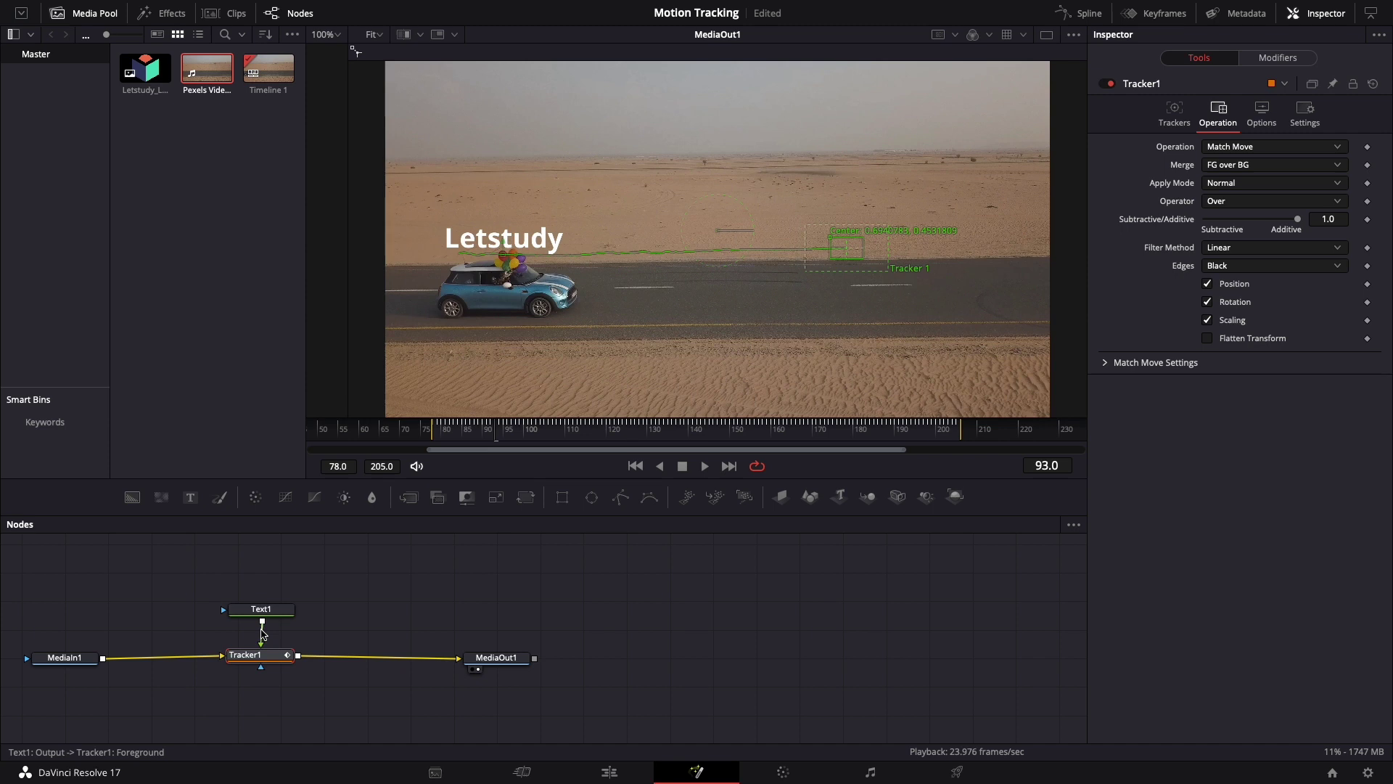
key(ctrl+z)
key(ctrl+z)
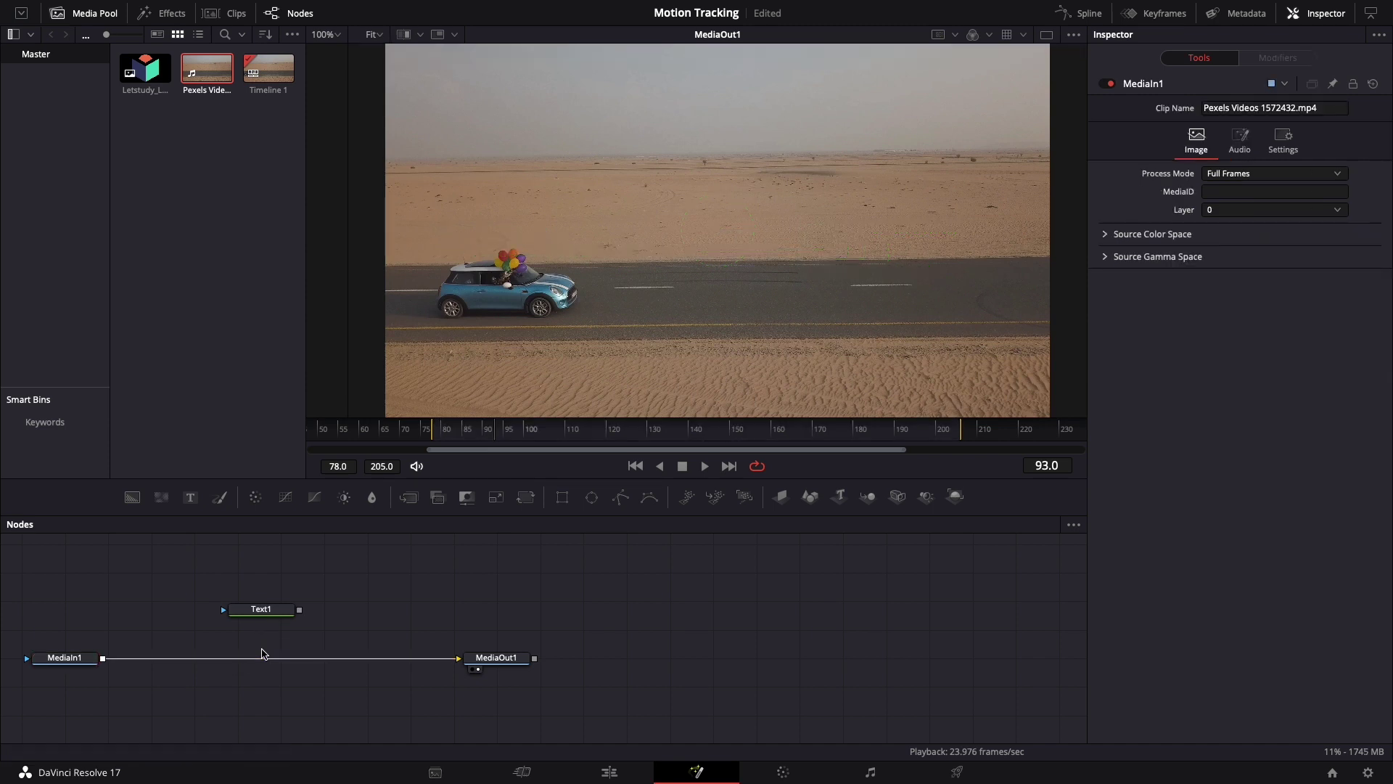
key(shift+space)
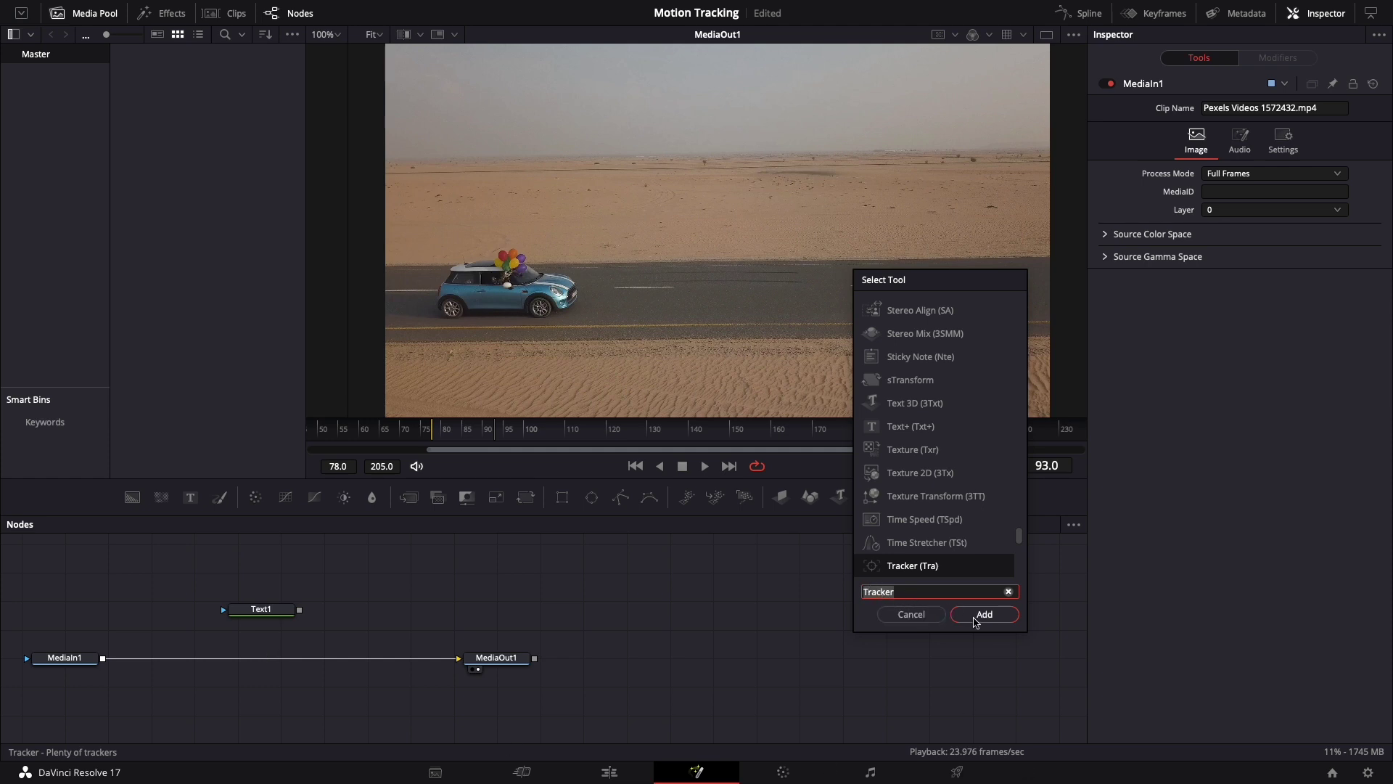
click(983, 614)
mouse_move(266, 652)
mouse_down()
mouse_move(277, 661)
mouse_move(252, 661)
mouse_up()
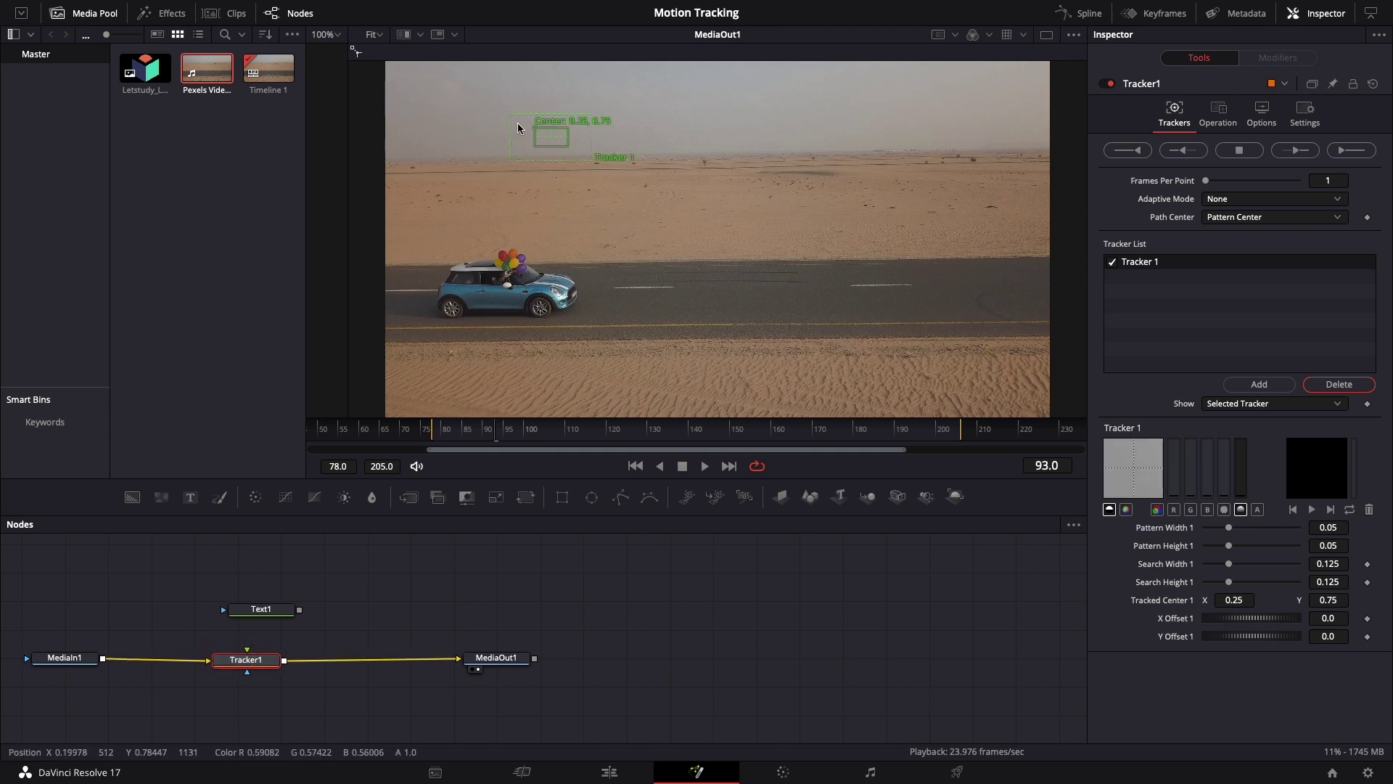
Place the tracking pattern on the car's mirror and shrink the search area to 0.081004 × 0.093689.
drag(541, 132, 491, 287)
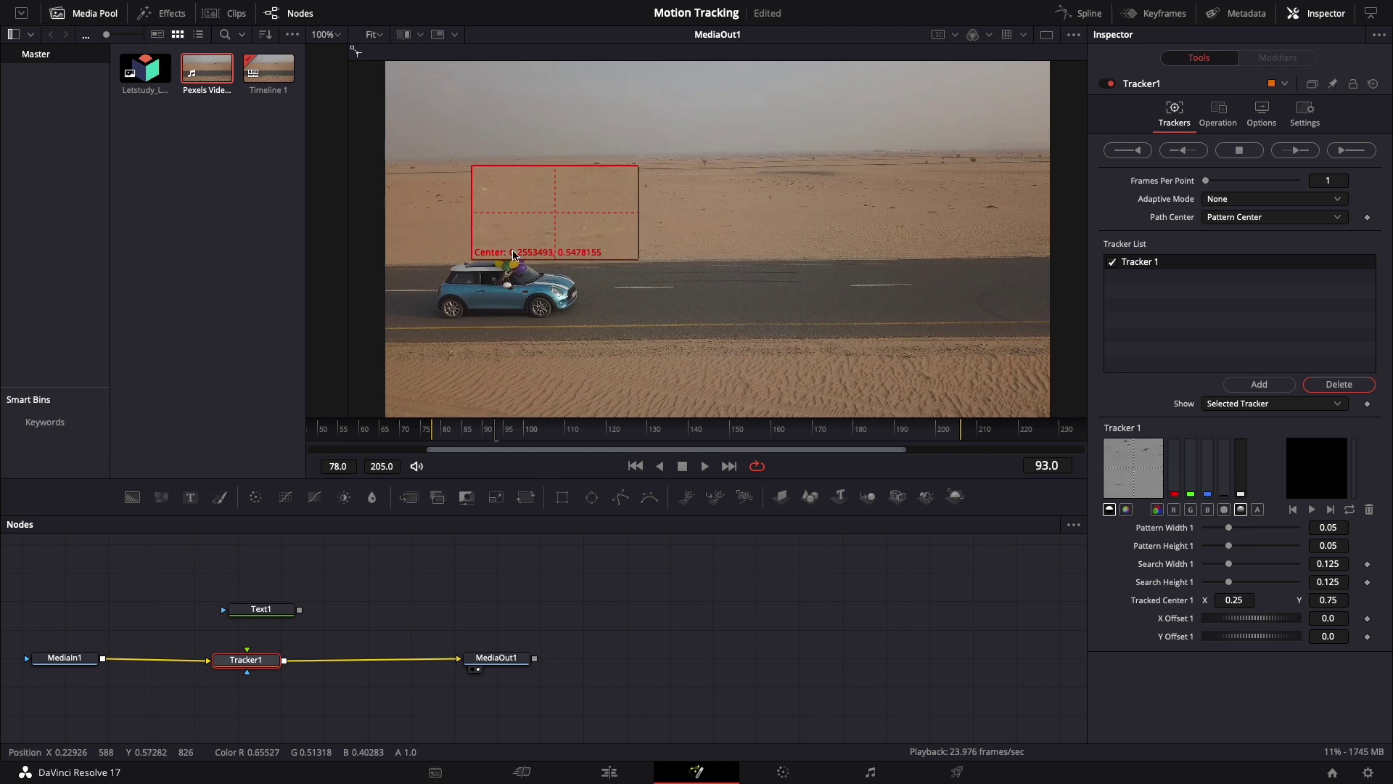
drag(490, 288, 489, 281)
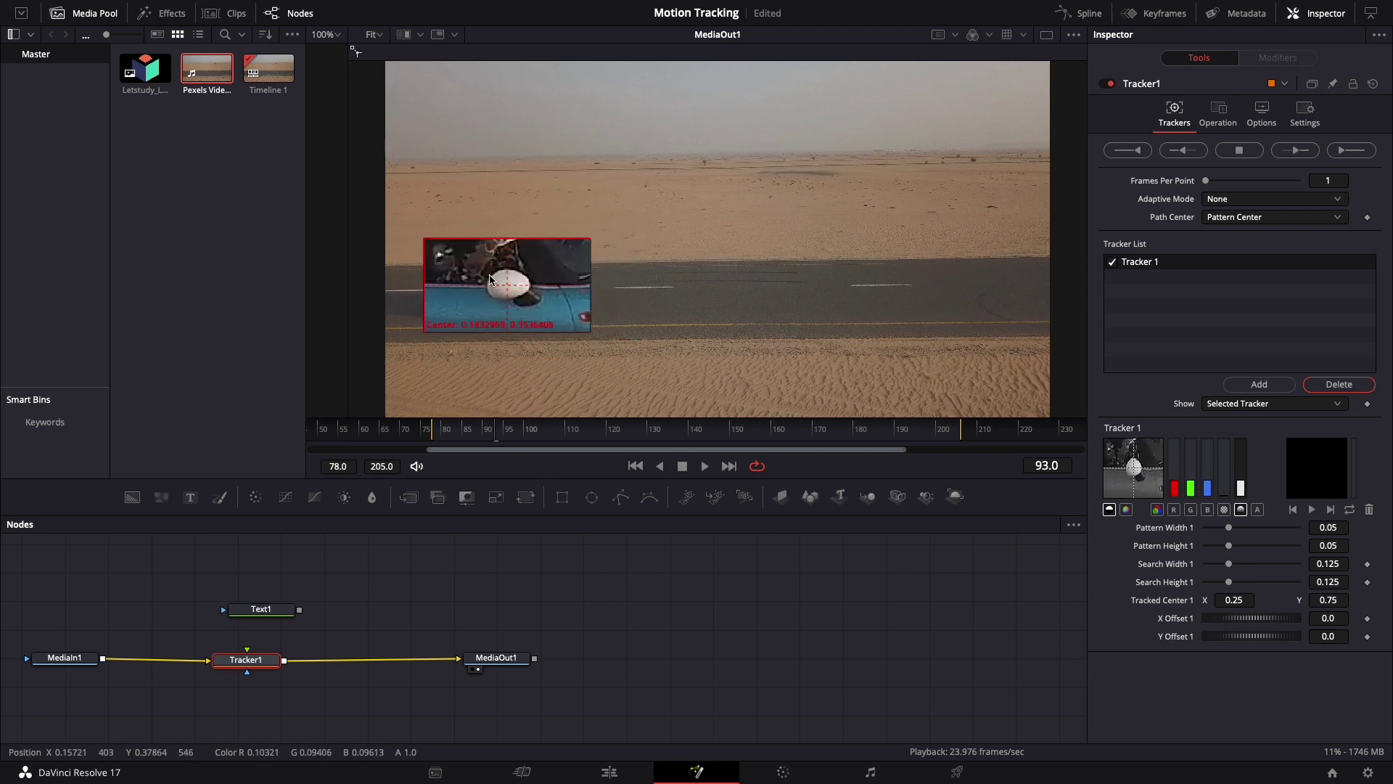
drag(489, 280, 491, 282)
drag(548, 309, 534, 306)
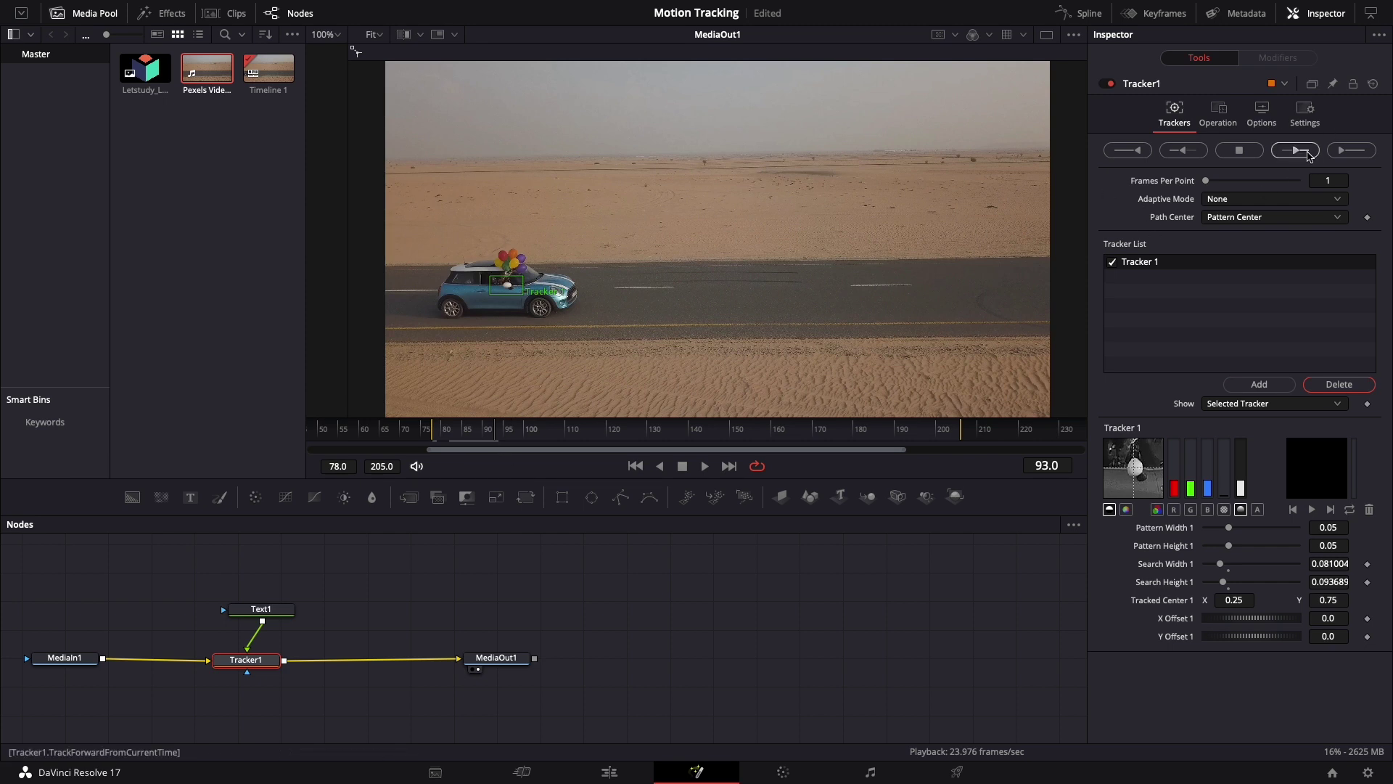
Track the car forward to the clip end, then backward from frame 93 to the start.
click(1310, 156)
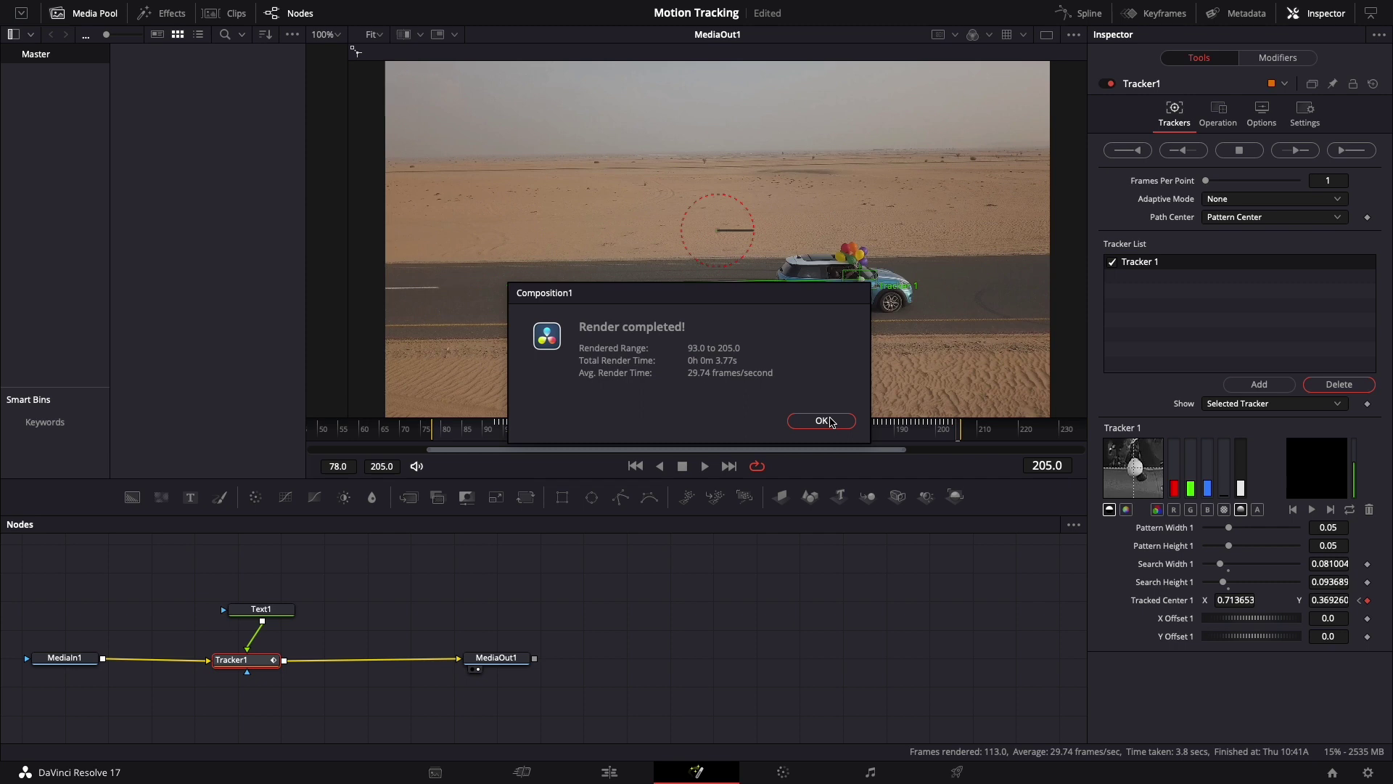
click(821, 421)
click(500, 432)
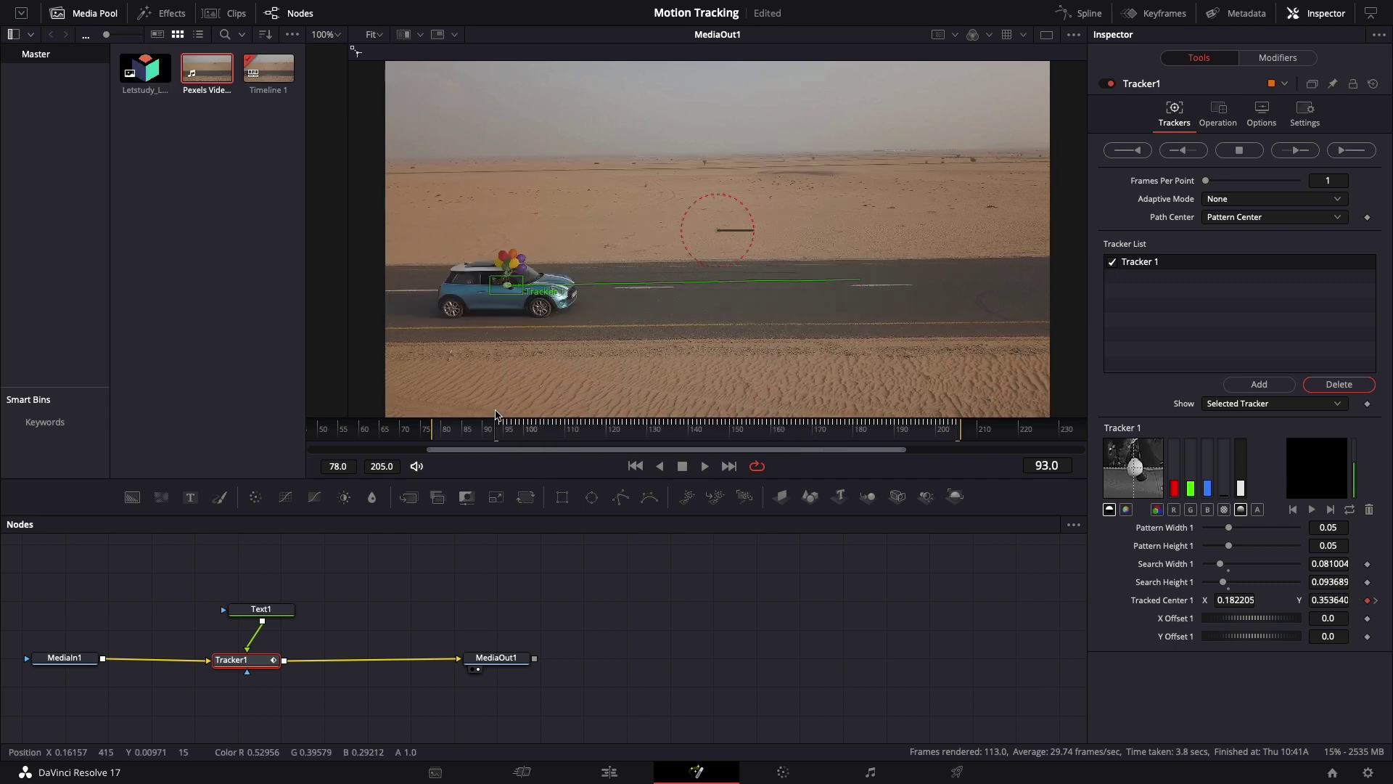
click(1201, 157)
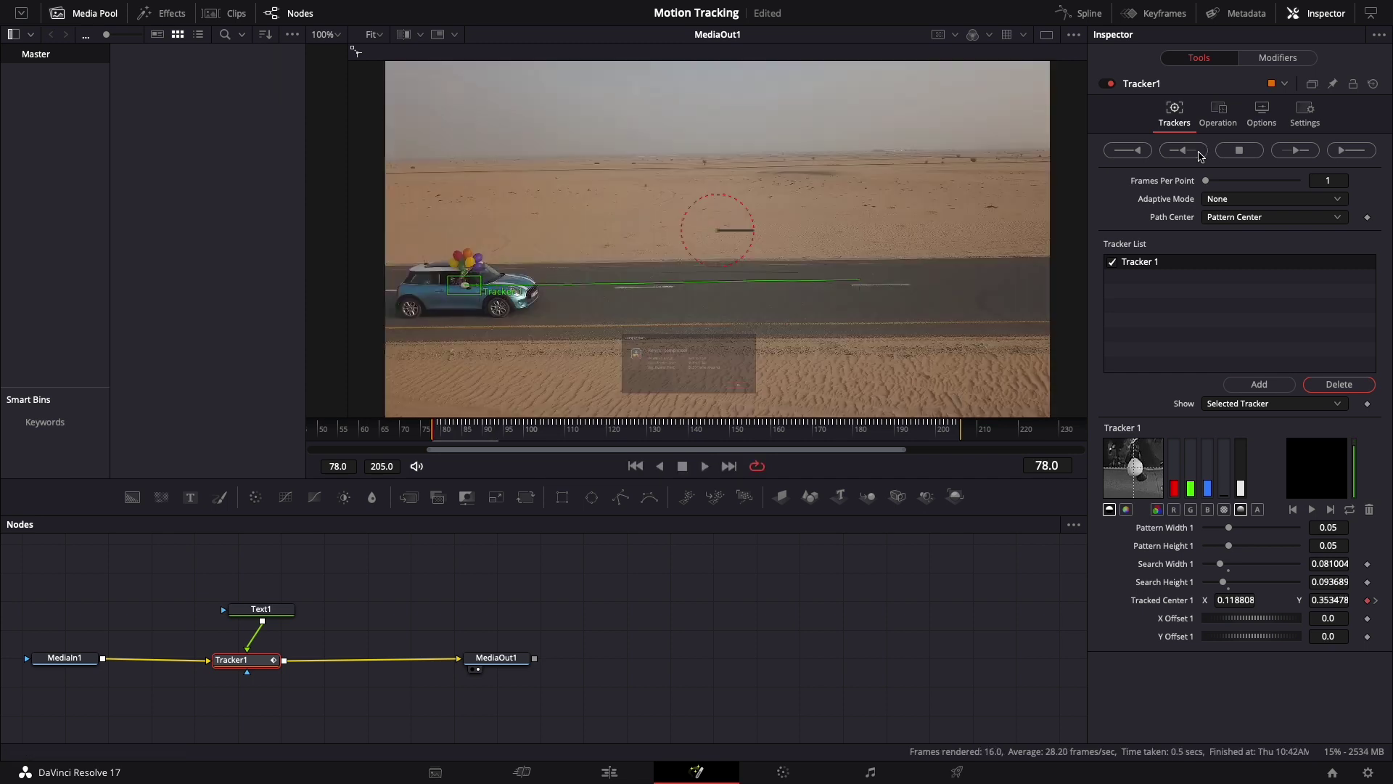
click(819, 422)
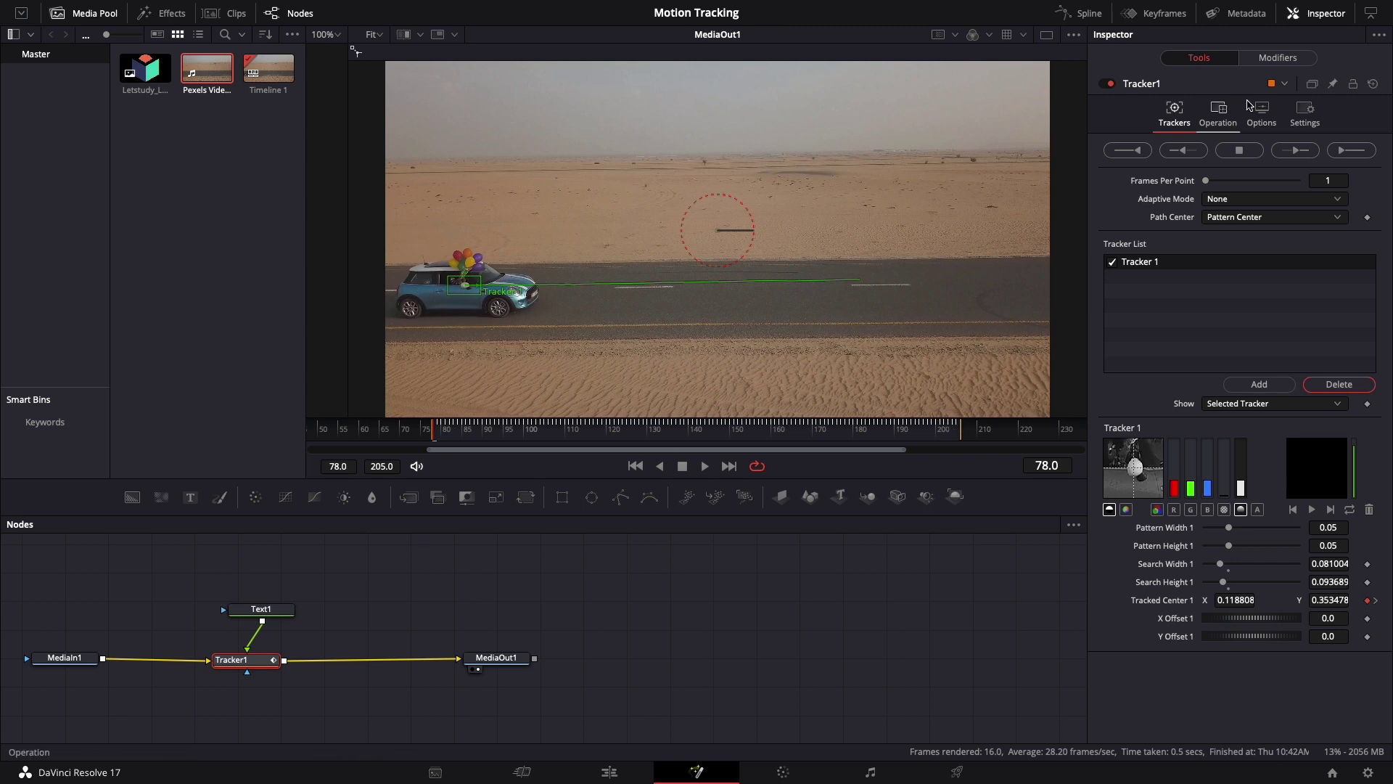
Set the tracker operation to Match Move so the Letstudy text follows the car, then return to Edit.
click(1229, 121)
click(1241, 148)
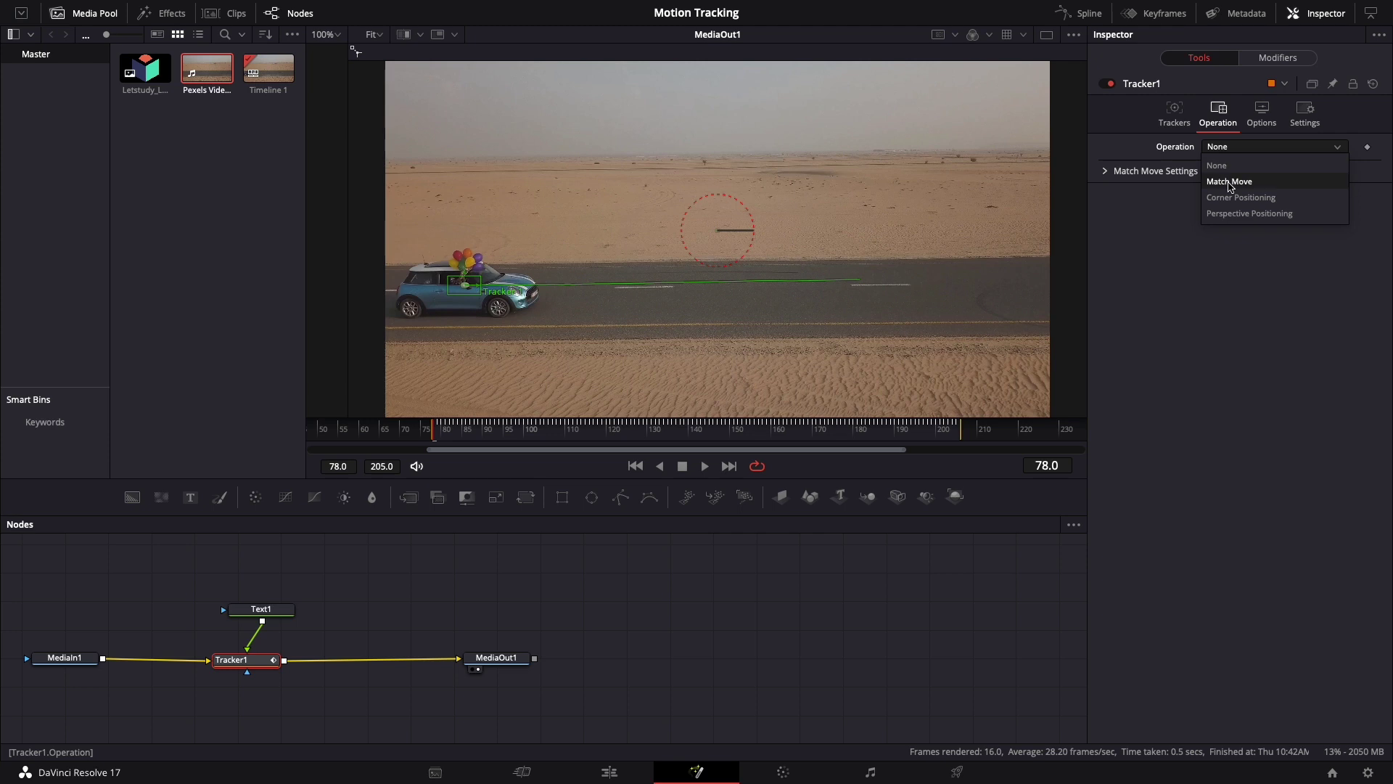
click(1229, 182)
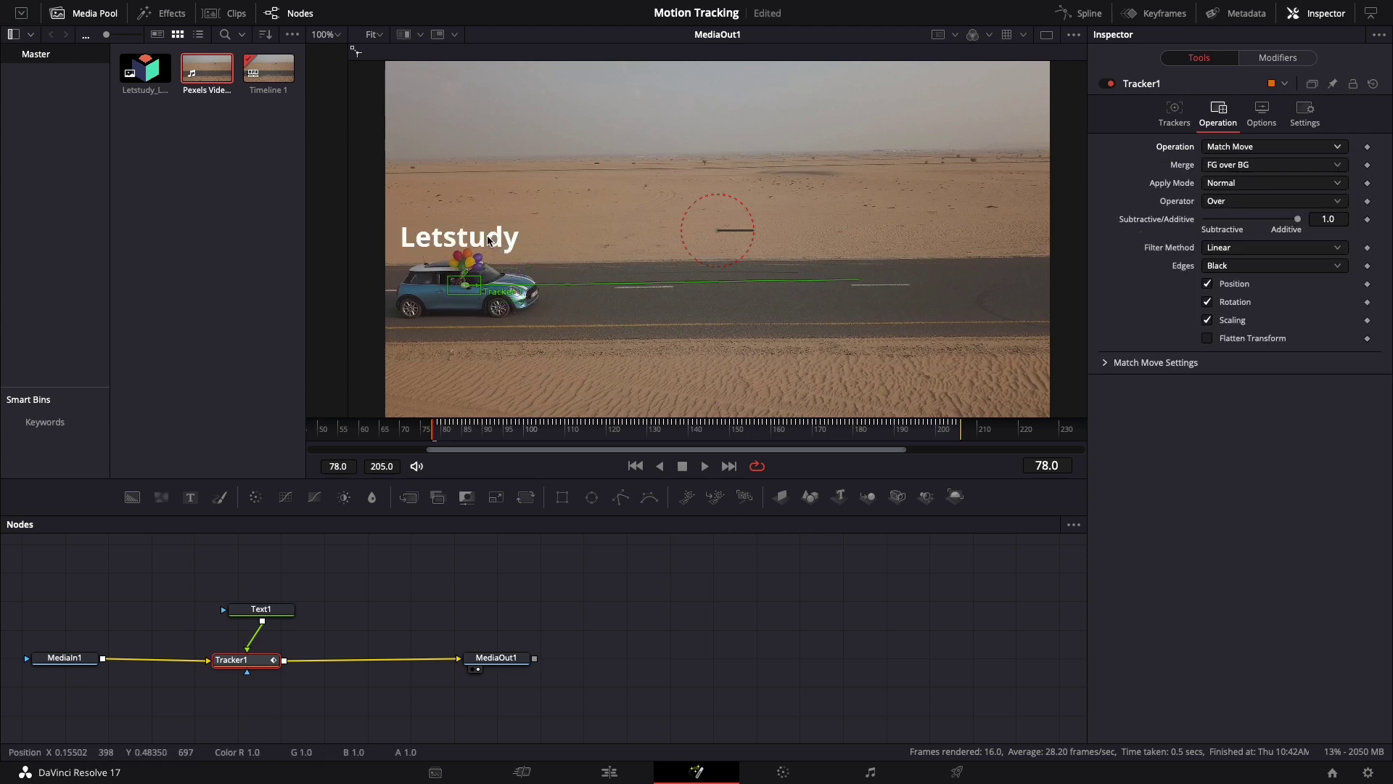
click(609, 771)
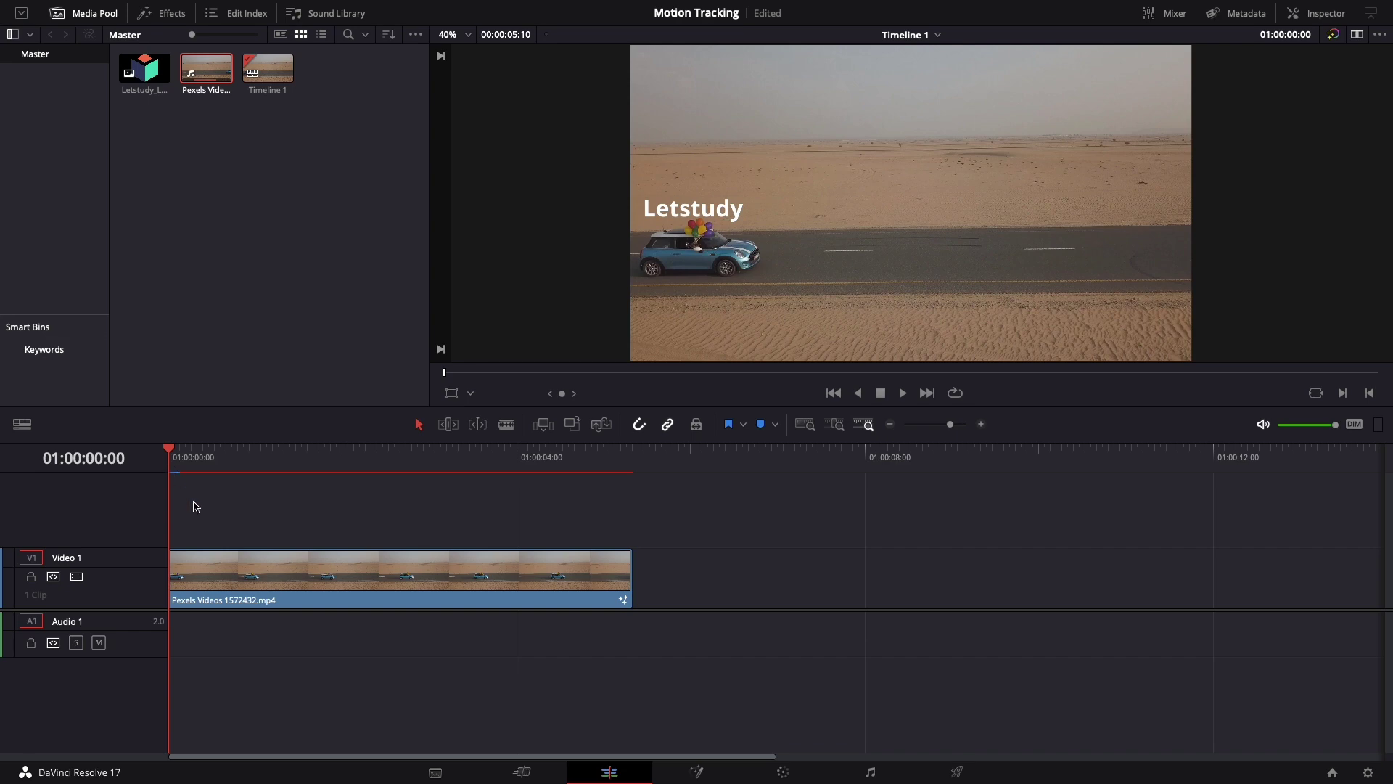
Preview the finished timeline, stop playback, and reopen the car clip's Fusion composition.
key(space)
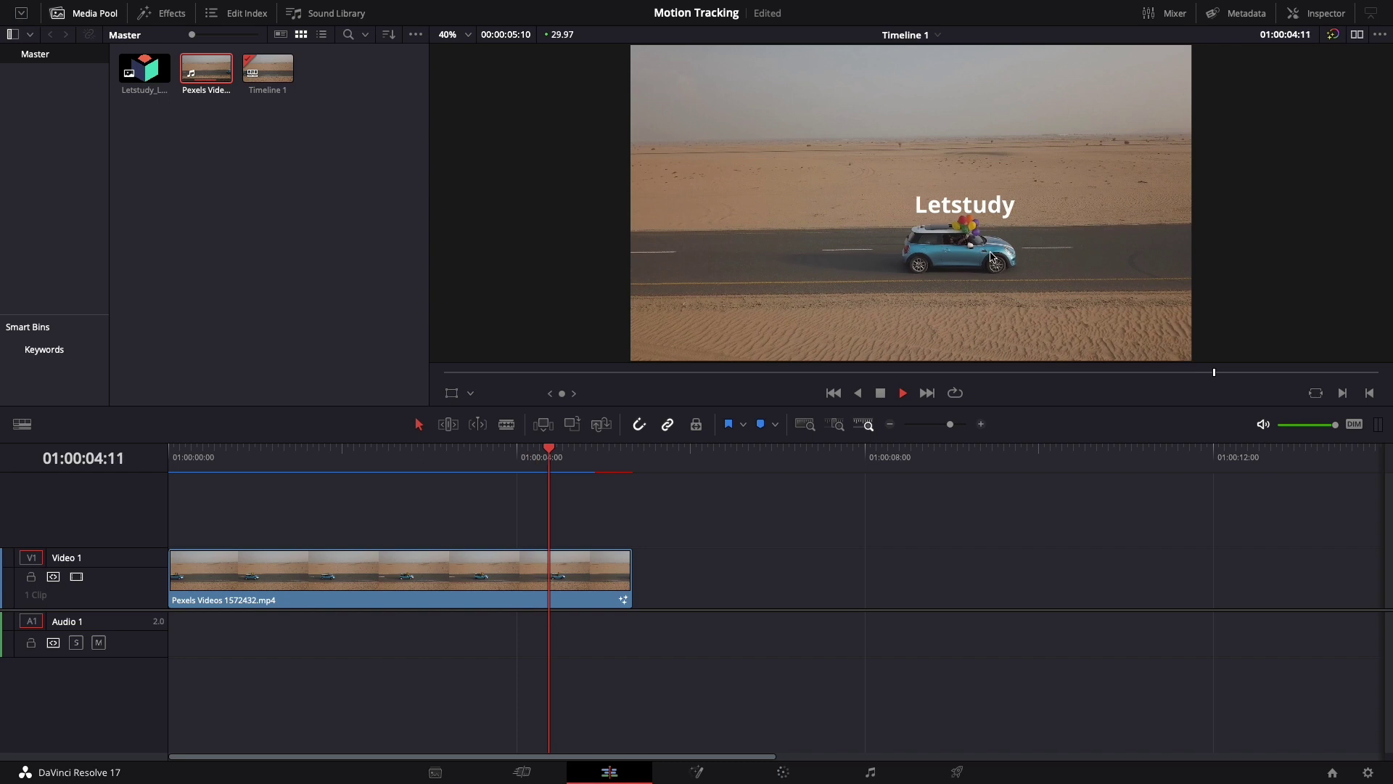
key(space)
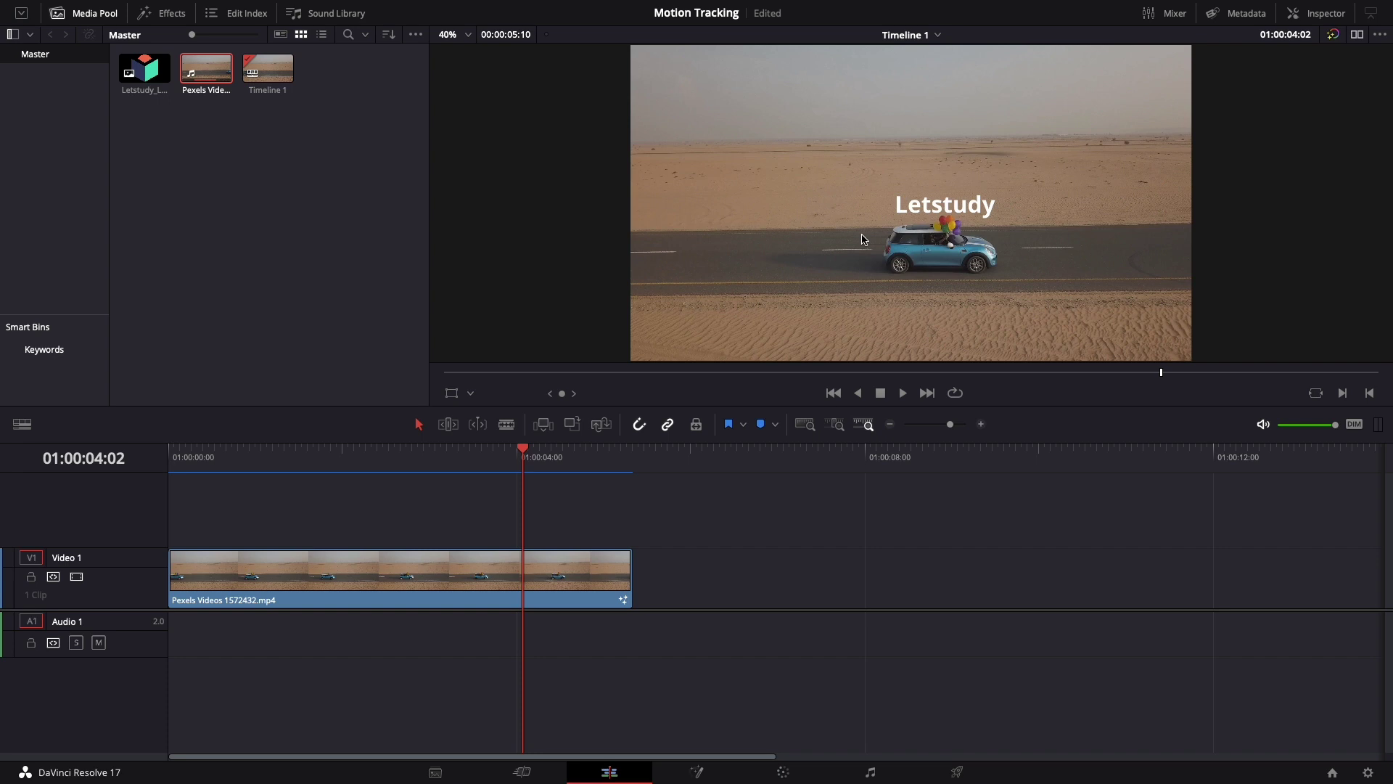
click(697, 772)
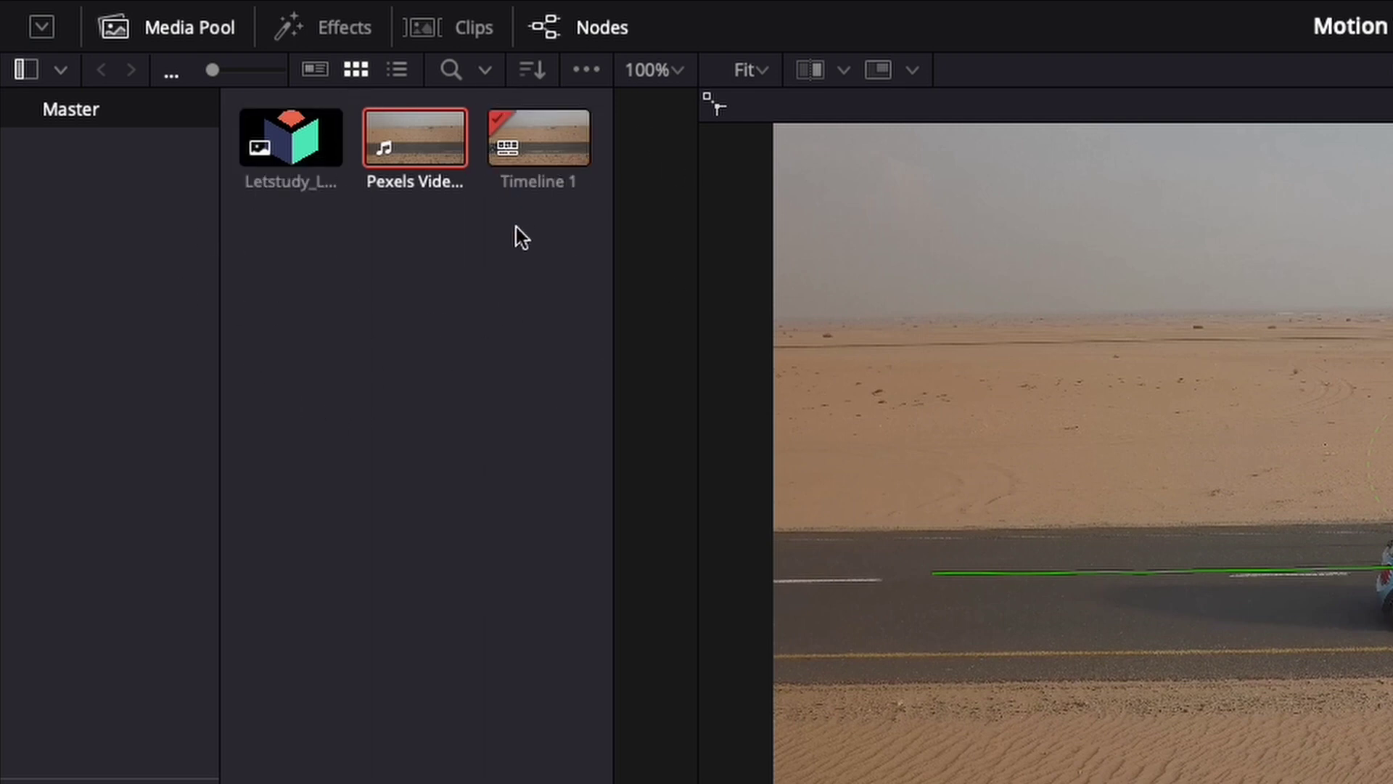
click(170, 32)
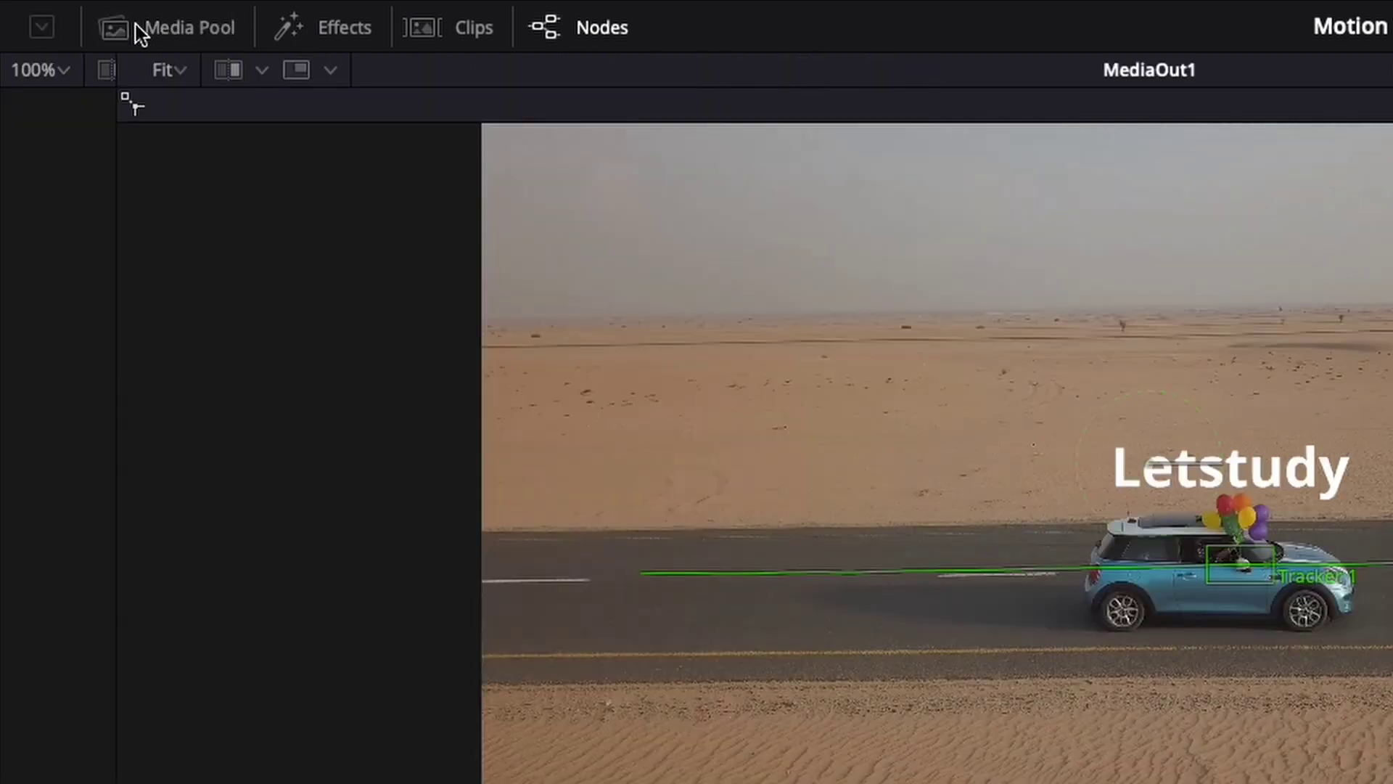
click(140, 33)
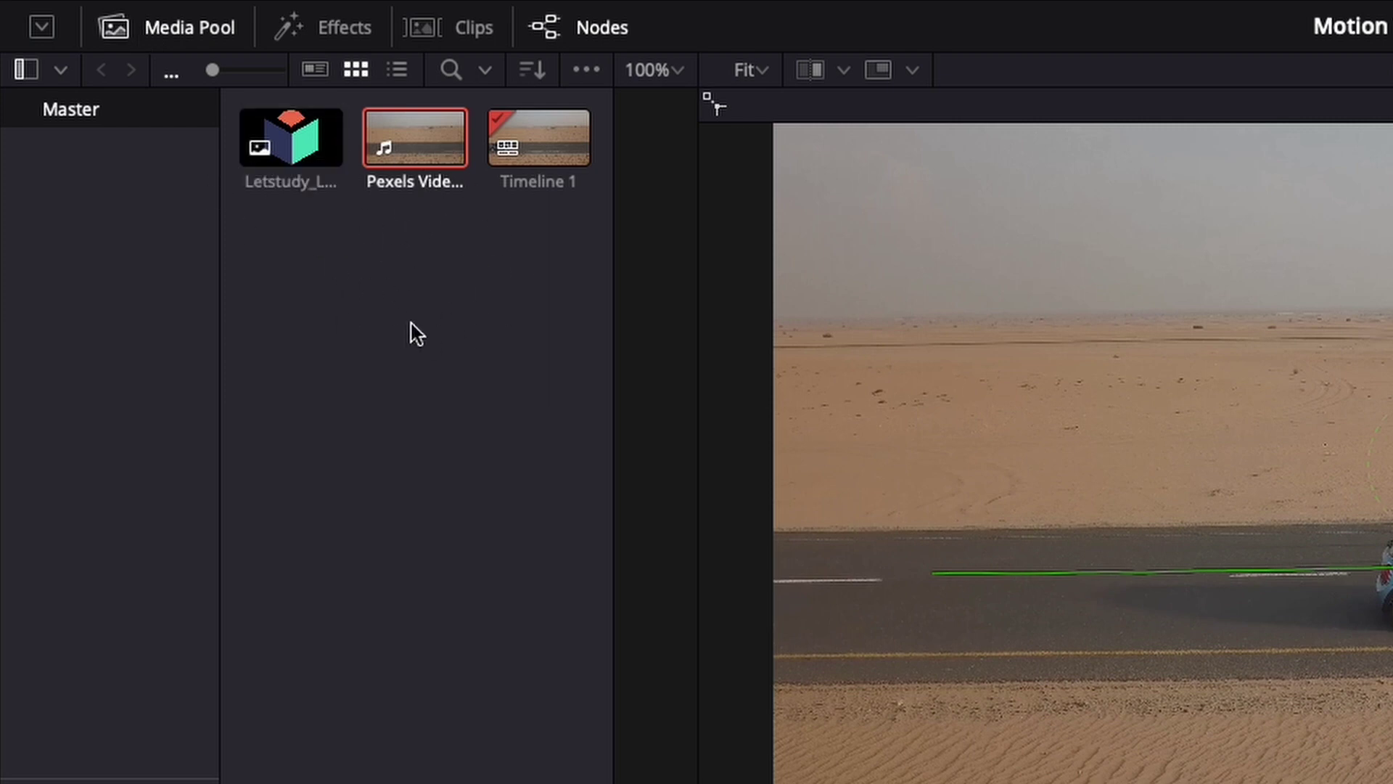
click(268, 164)
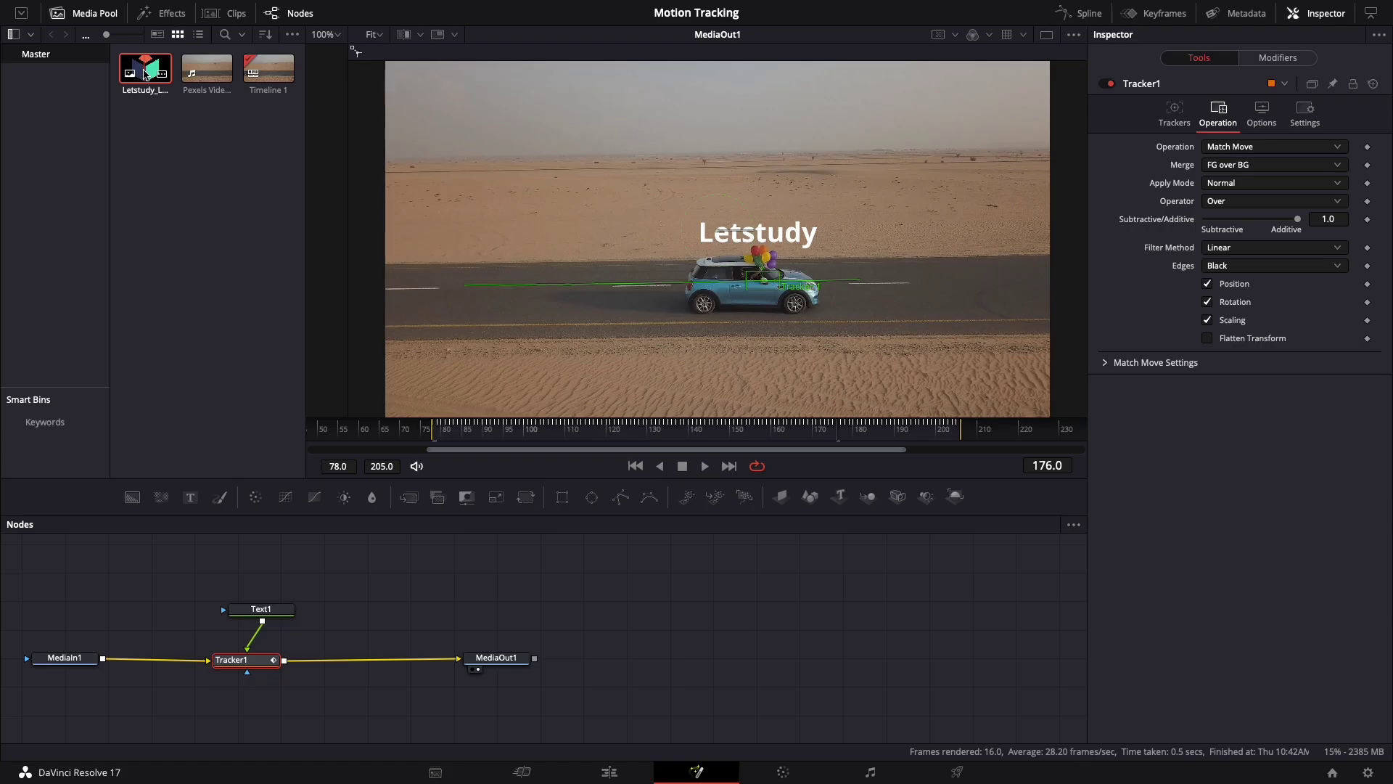
mouse_move(293, 151)
mouse_down()
mouse_move(342, 572)
mouse_move(291, 563)
mouse_up()
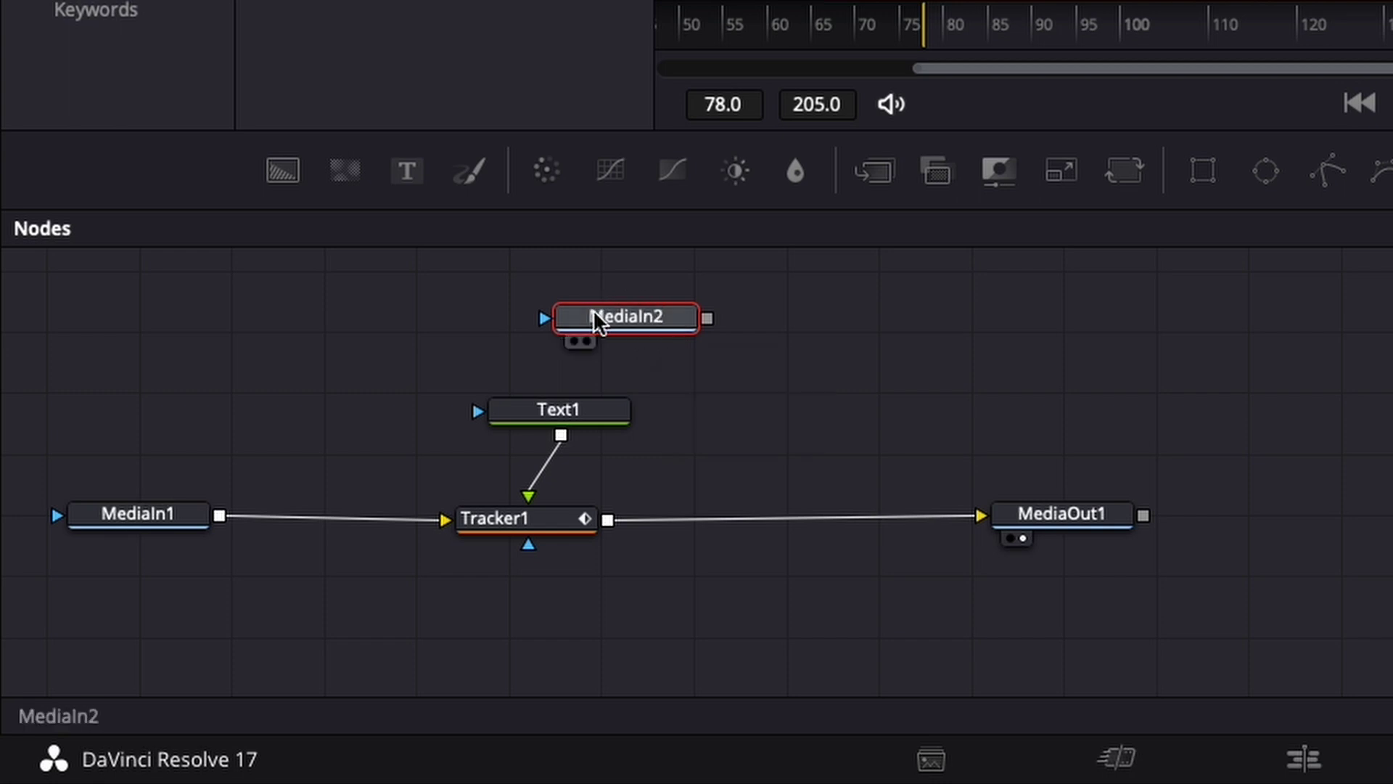
Try wiring MediaIn2 into Tracker1's foreground, then restore Text1 as Tracker1's foreground input.
drag(645, 319, 639, 320)
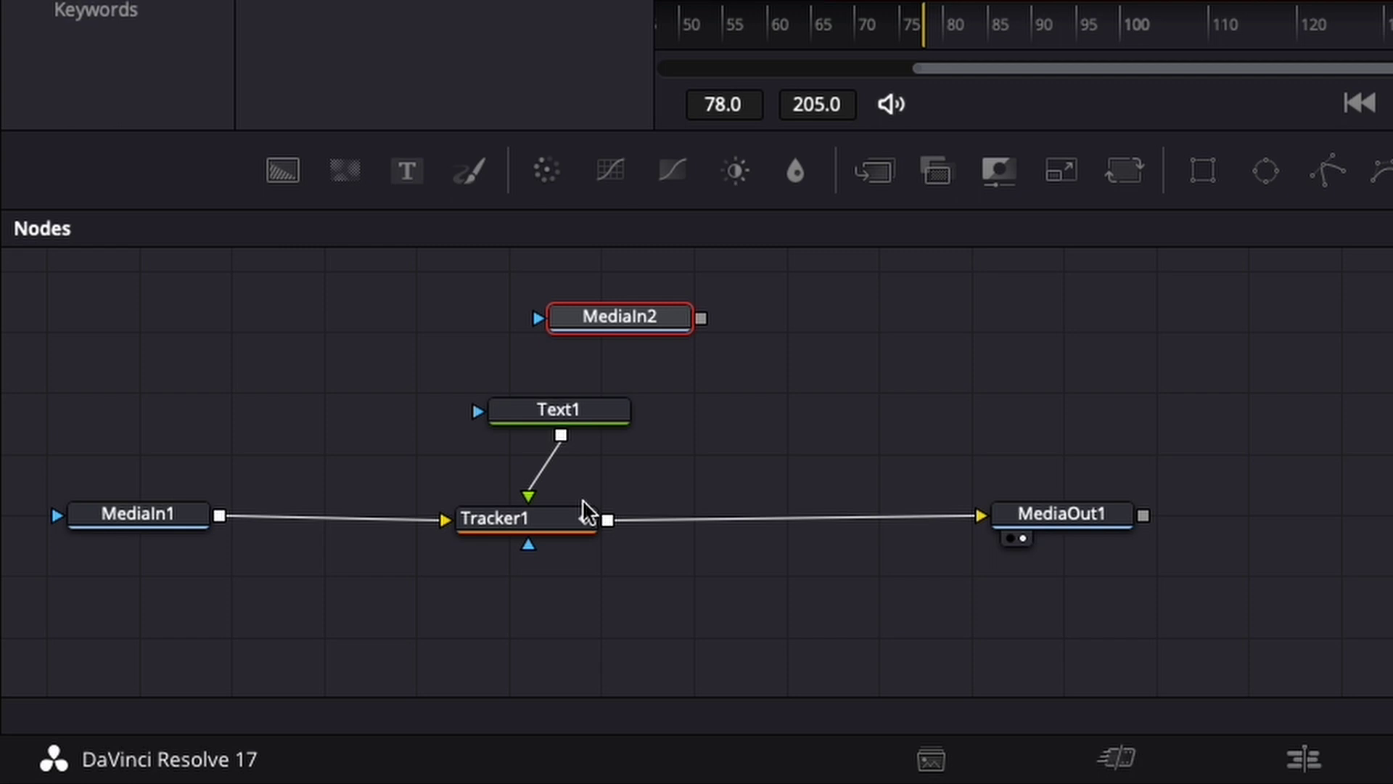
click(729, 372)
drag(700, 318, 724, 335)
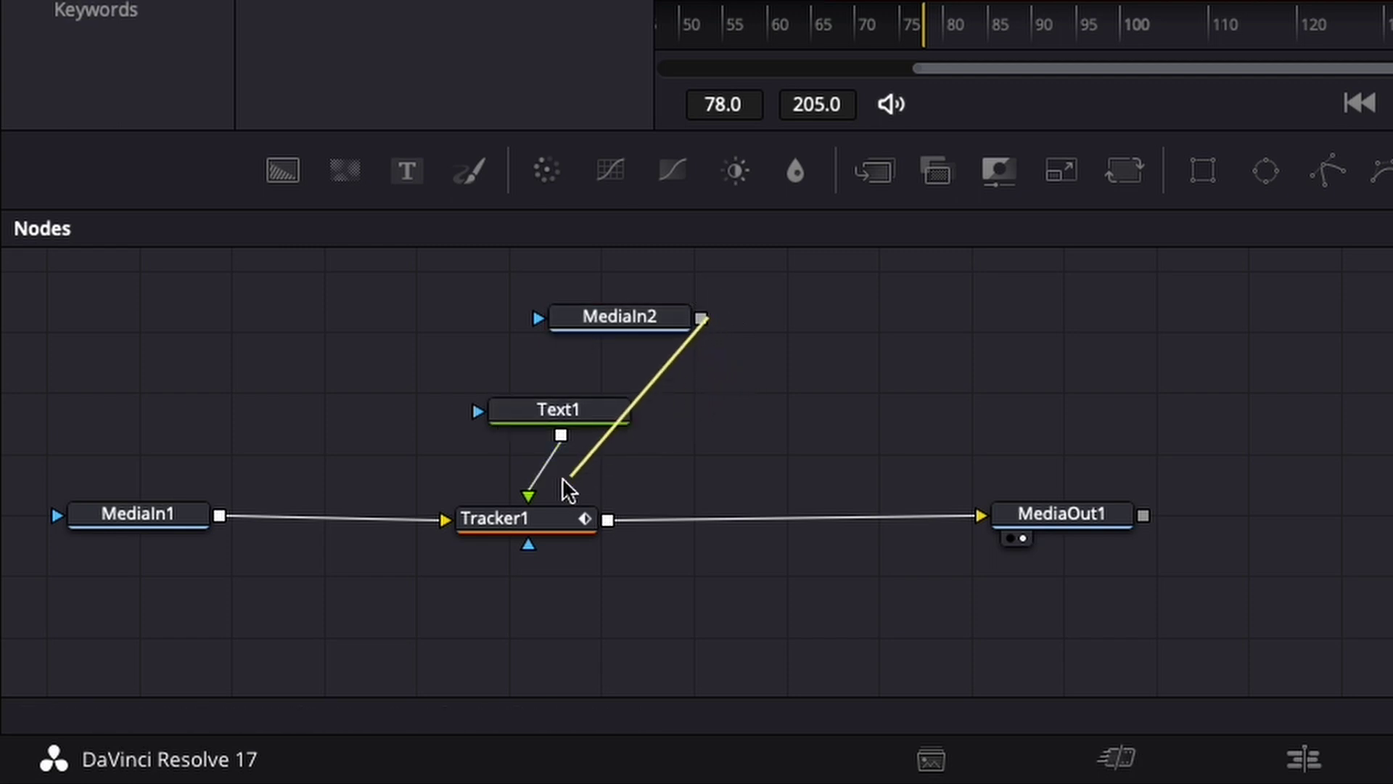
drag(695, 402, 527, 496)
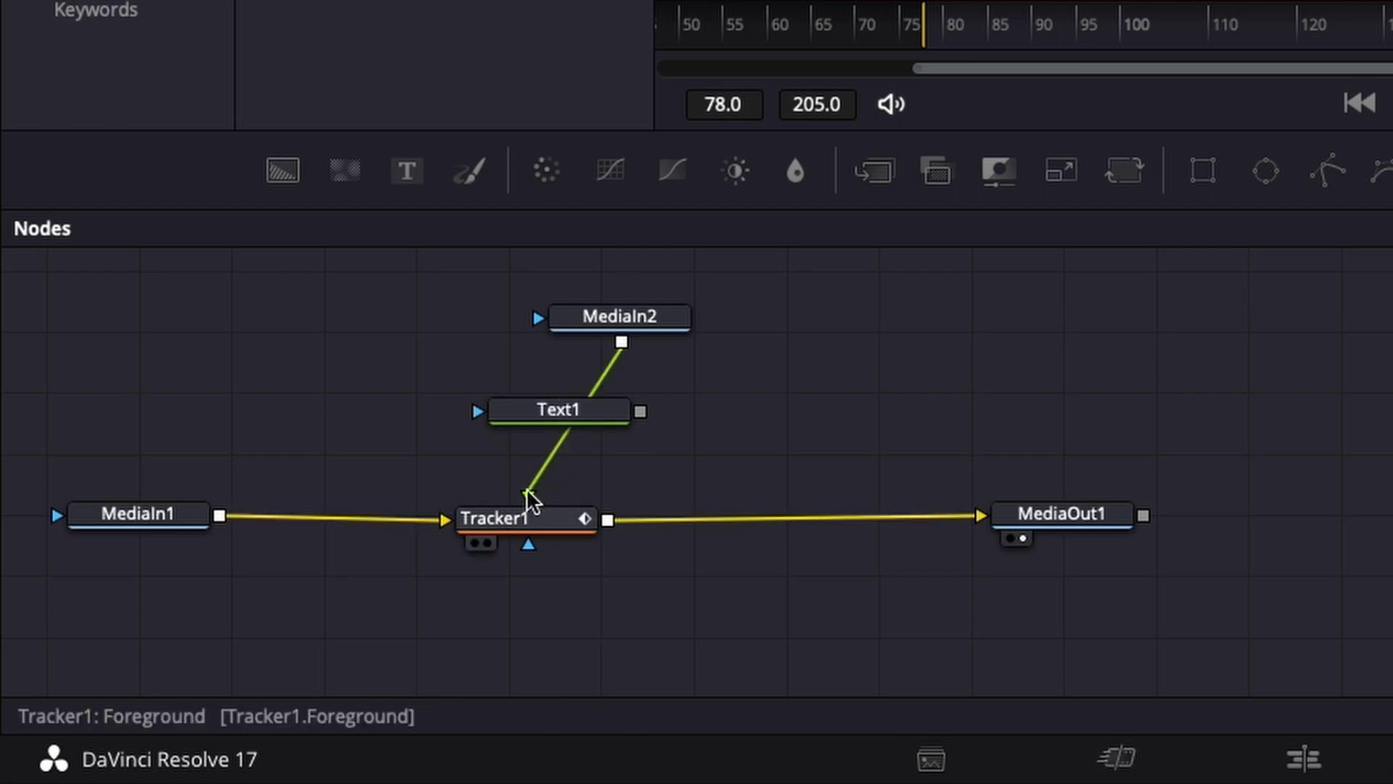
click(576, 410)
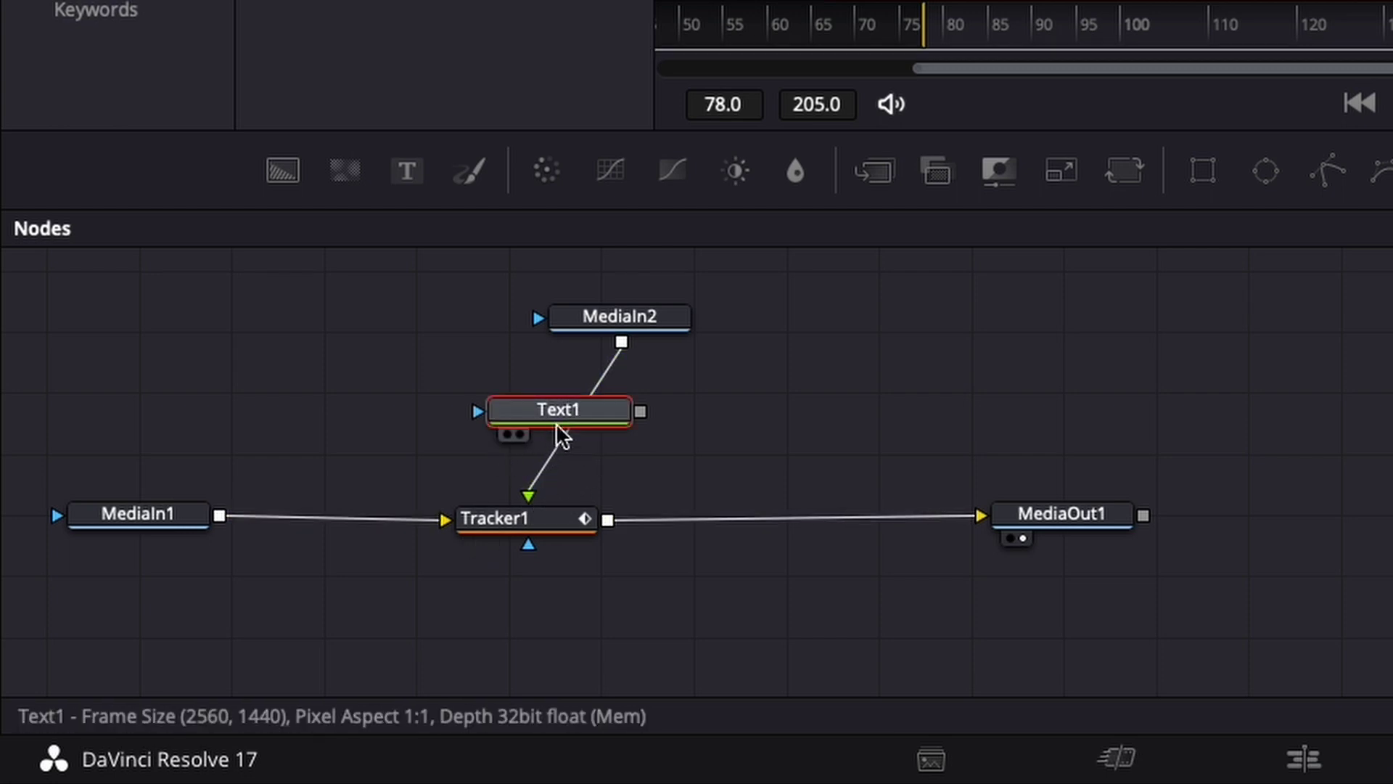
click(608, 322)
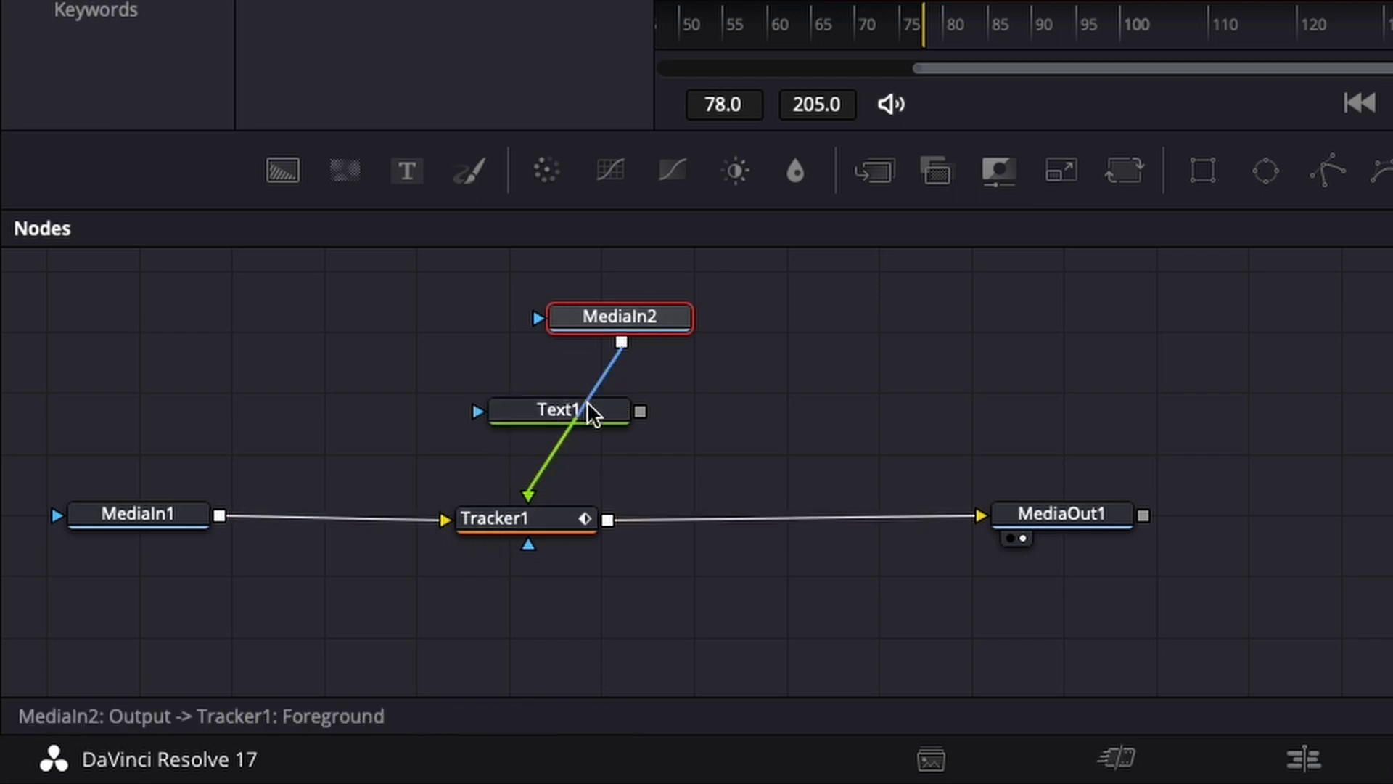
click(559, 439)
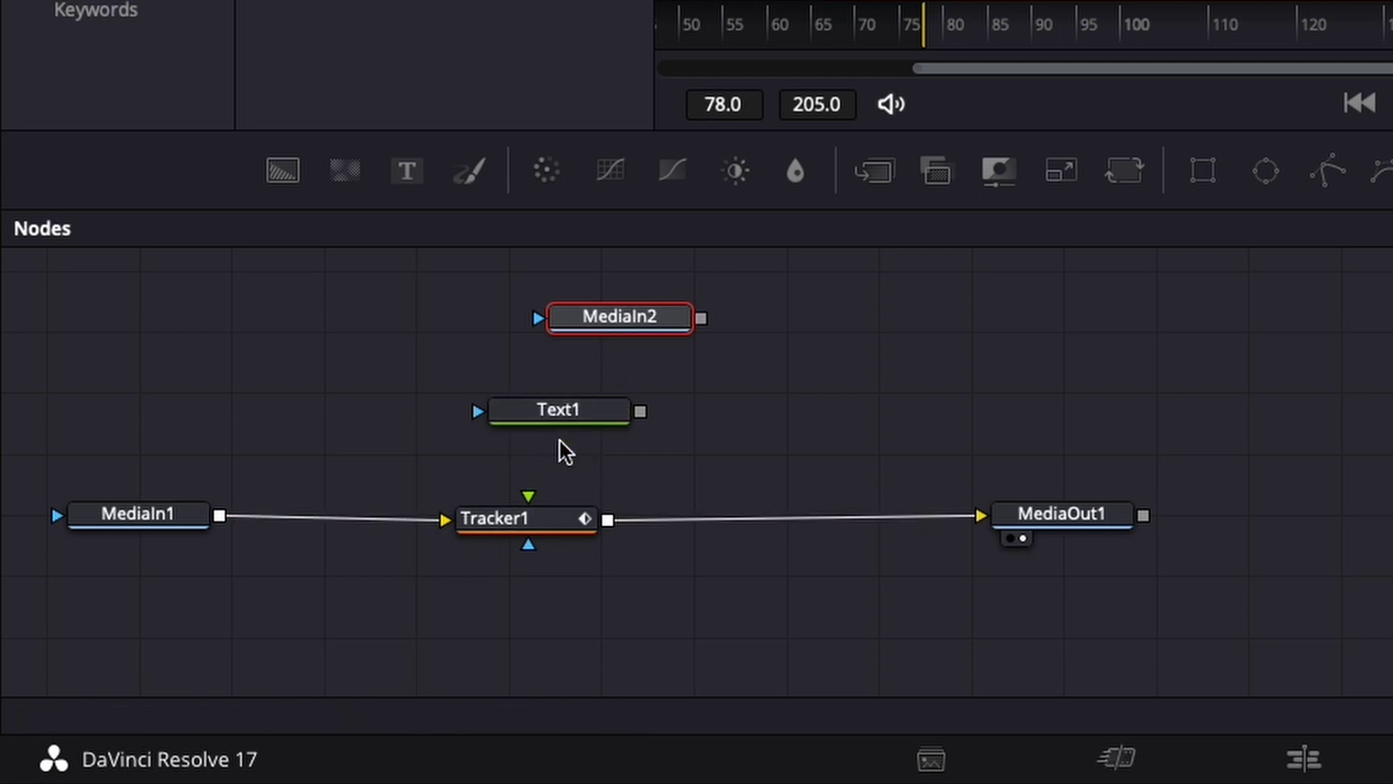
drag(640, 414, 527, 496)
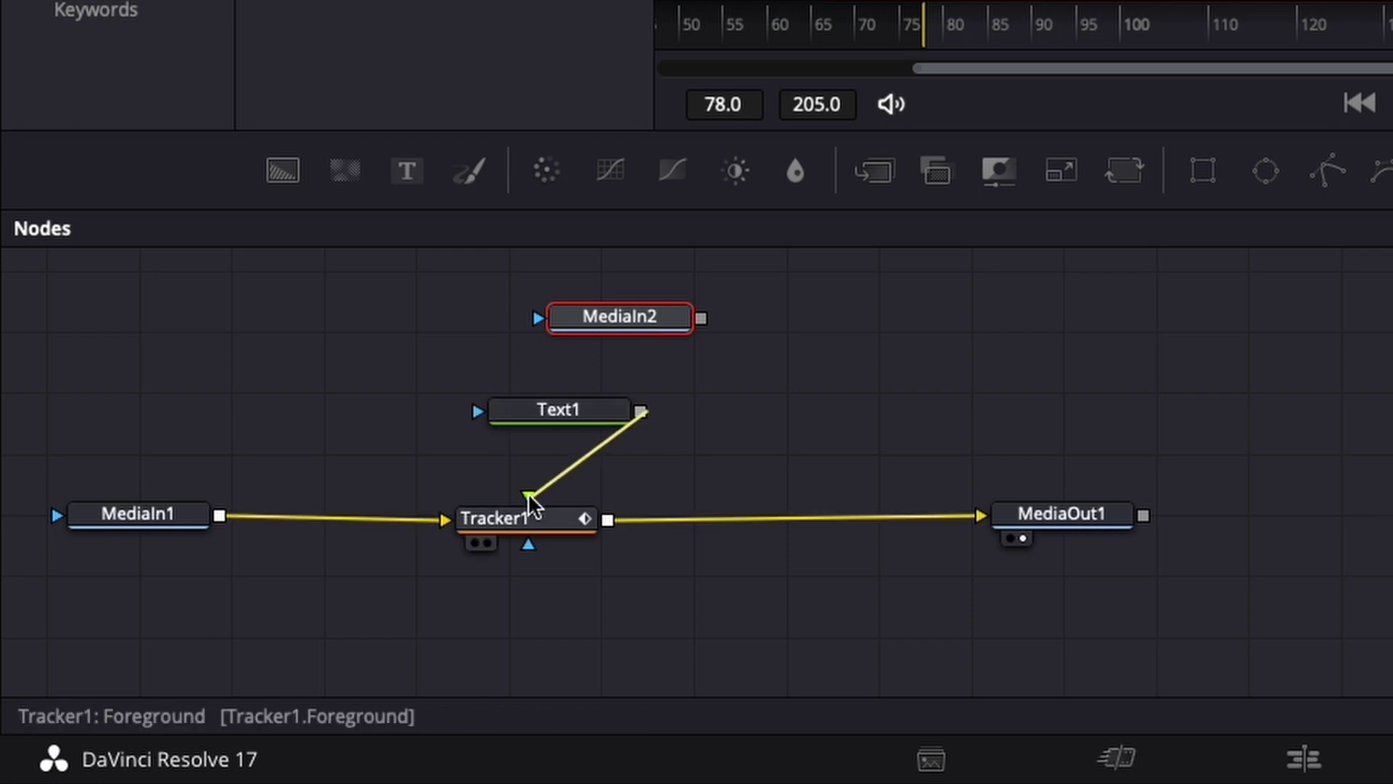
Drop MediaIn2 onto the Text1–Tracker1 link to insert Merge1, and tidy the node layout.
drag(572, 419, 542, 389)
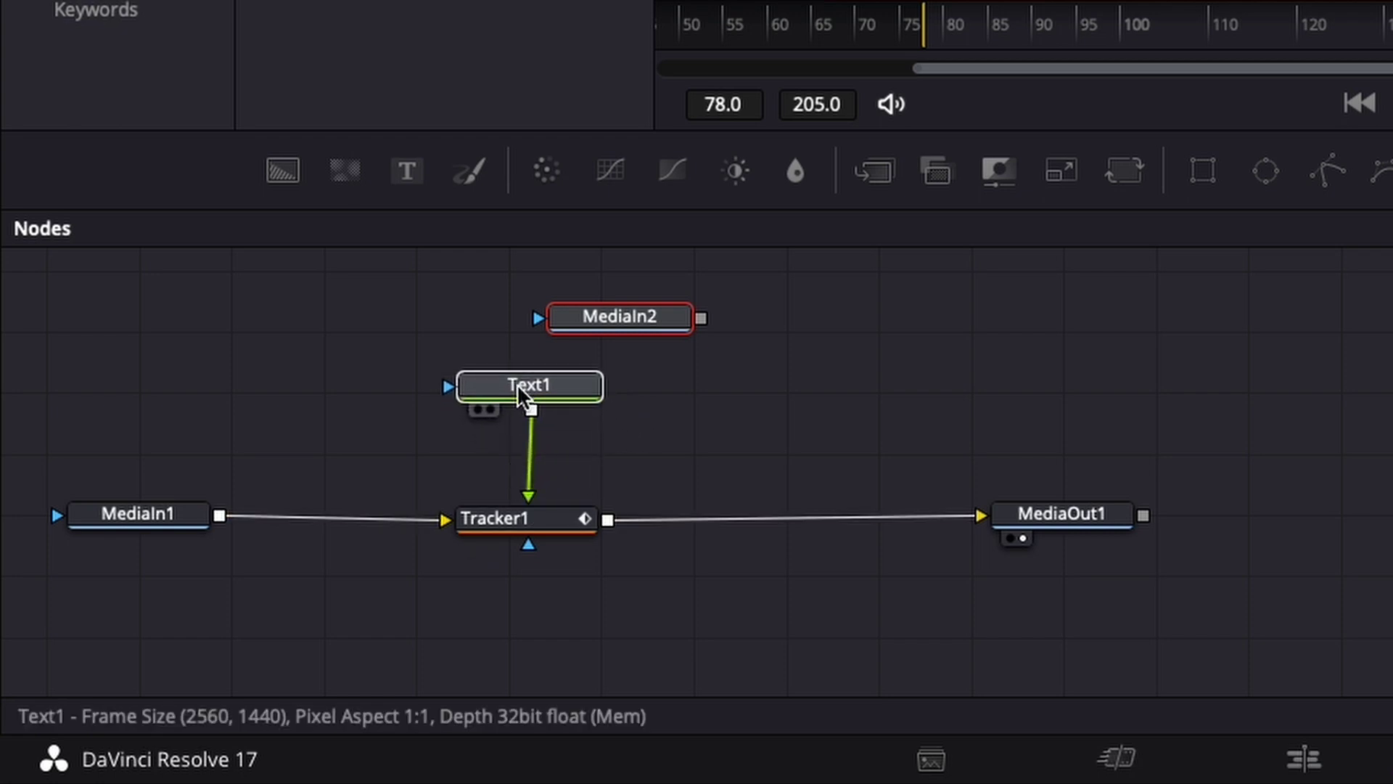
click(653, 319)
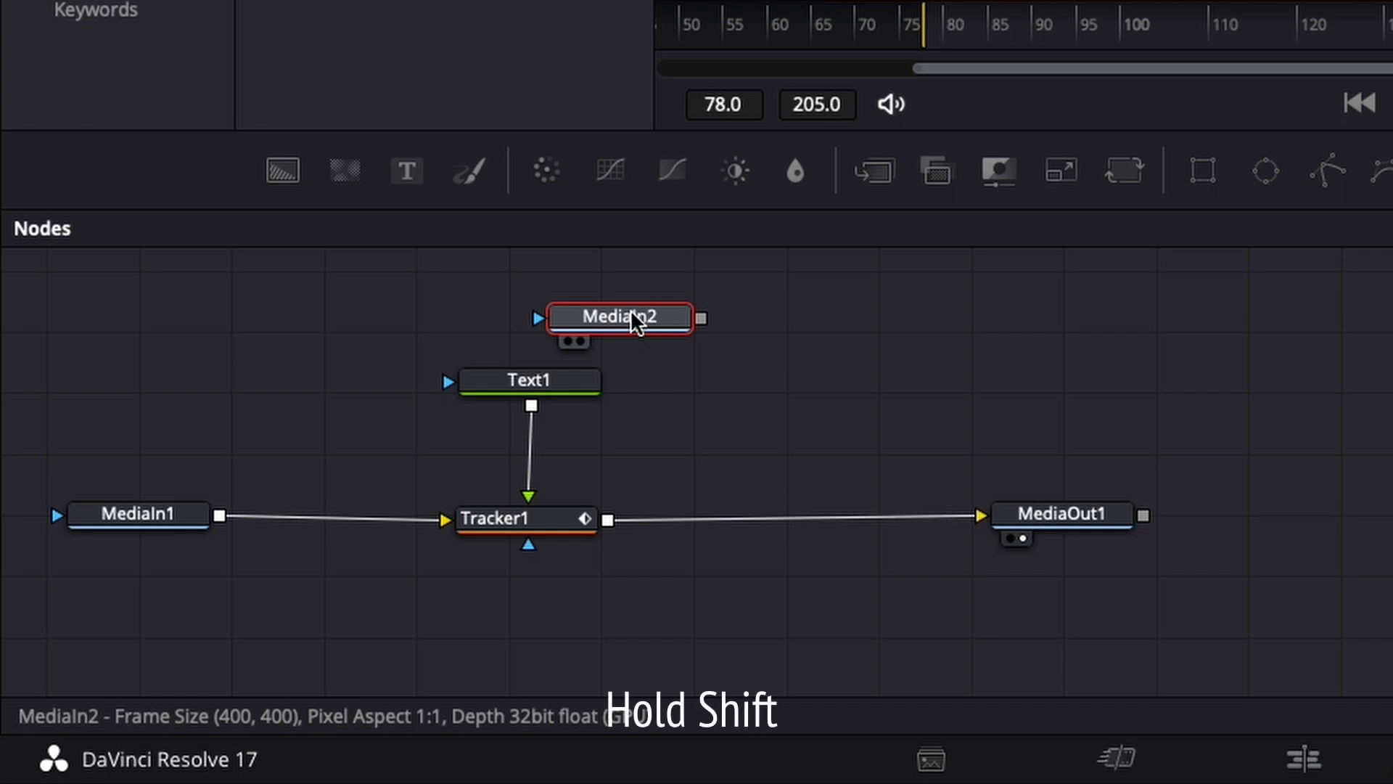
mouse_move(631, 312)
mouse_down()
mouse_move(649, 364)
mouse_move(531, 433)
mouse_up()
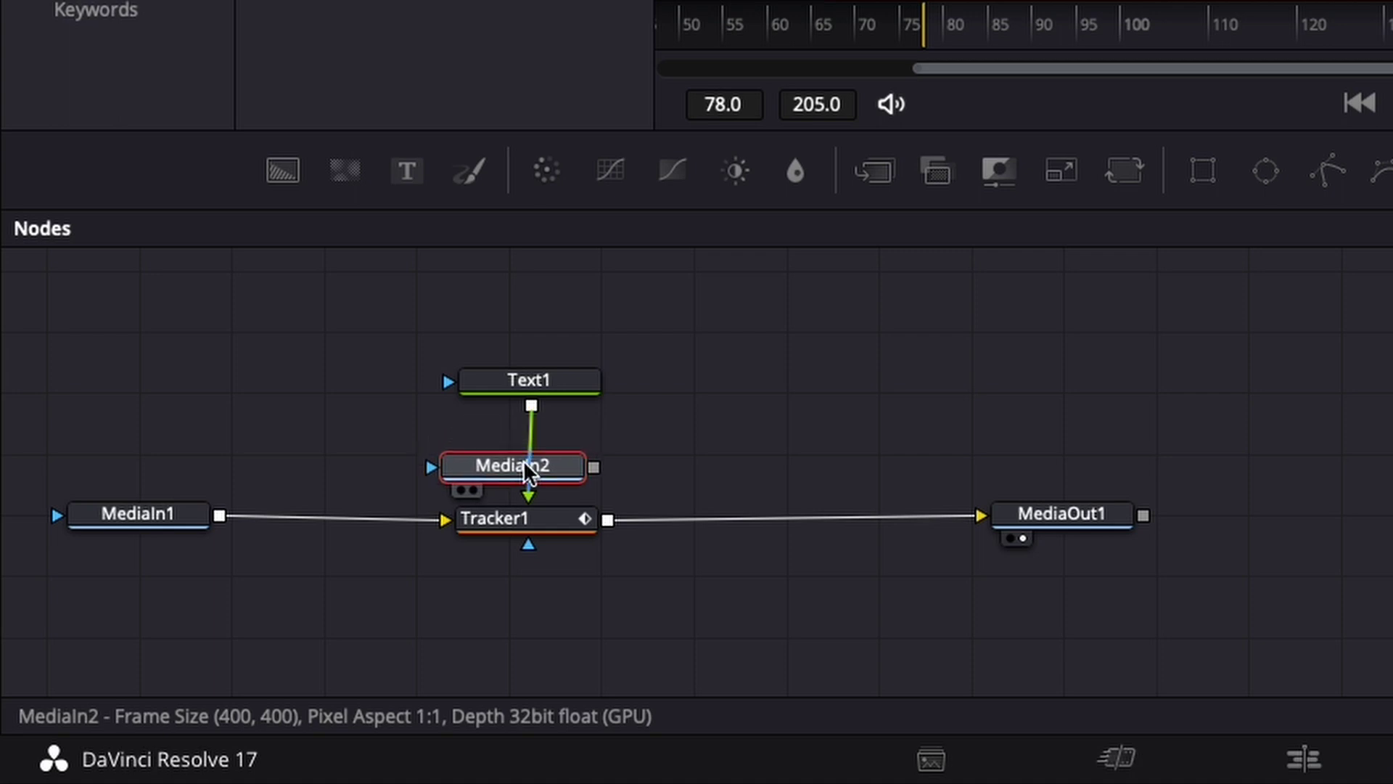
drag(532, 432, 525, 445)
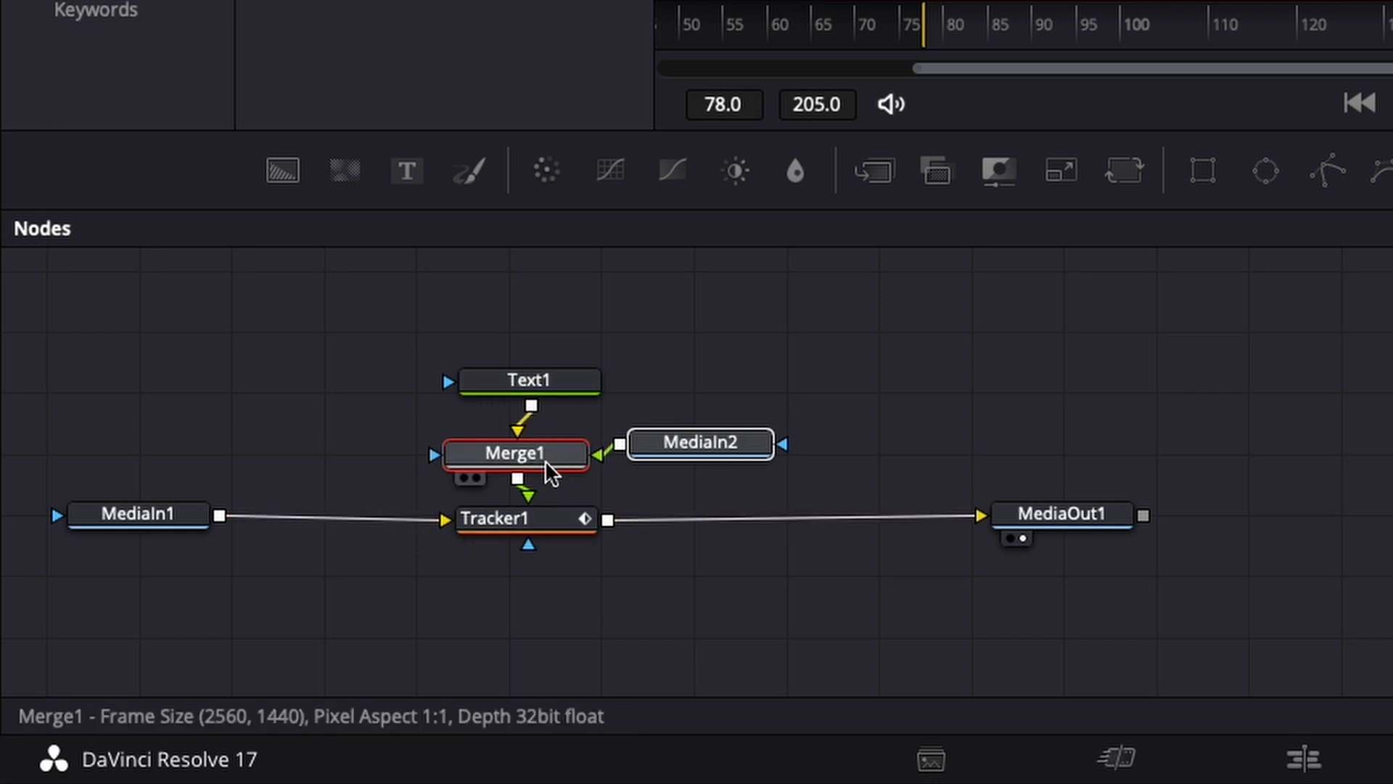
drag(565, 386, 555, 319)
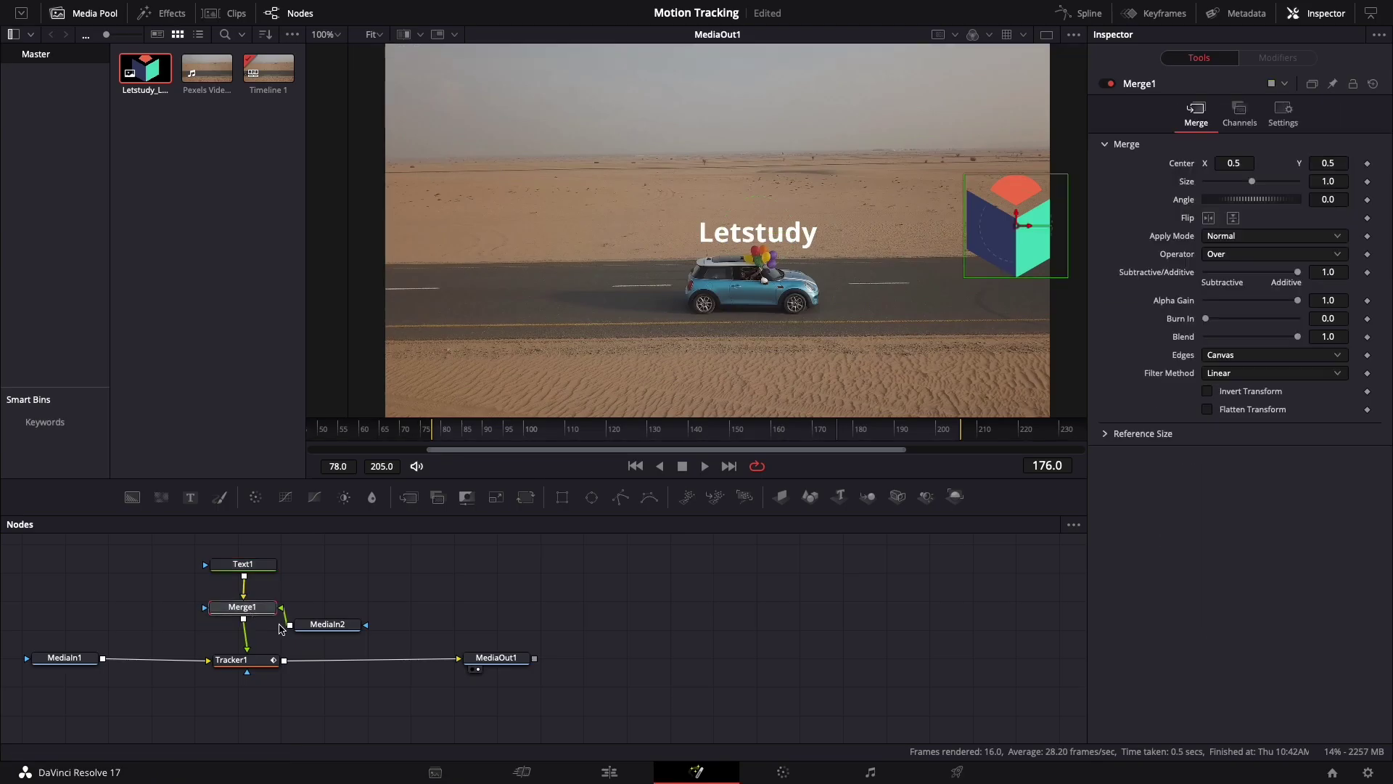
click(336, 606)
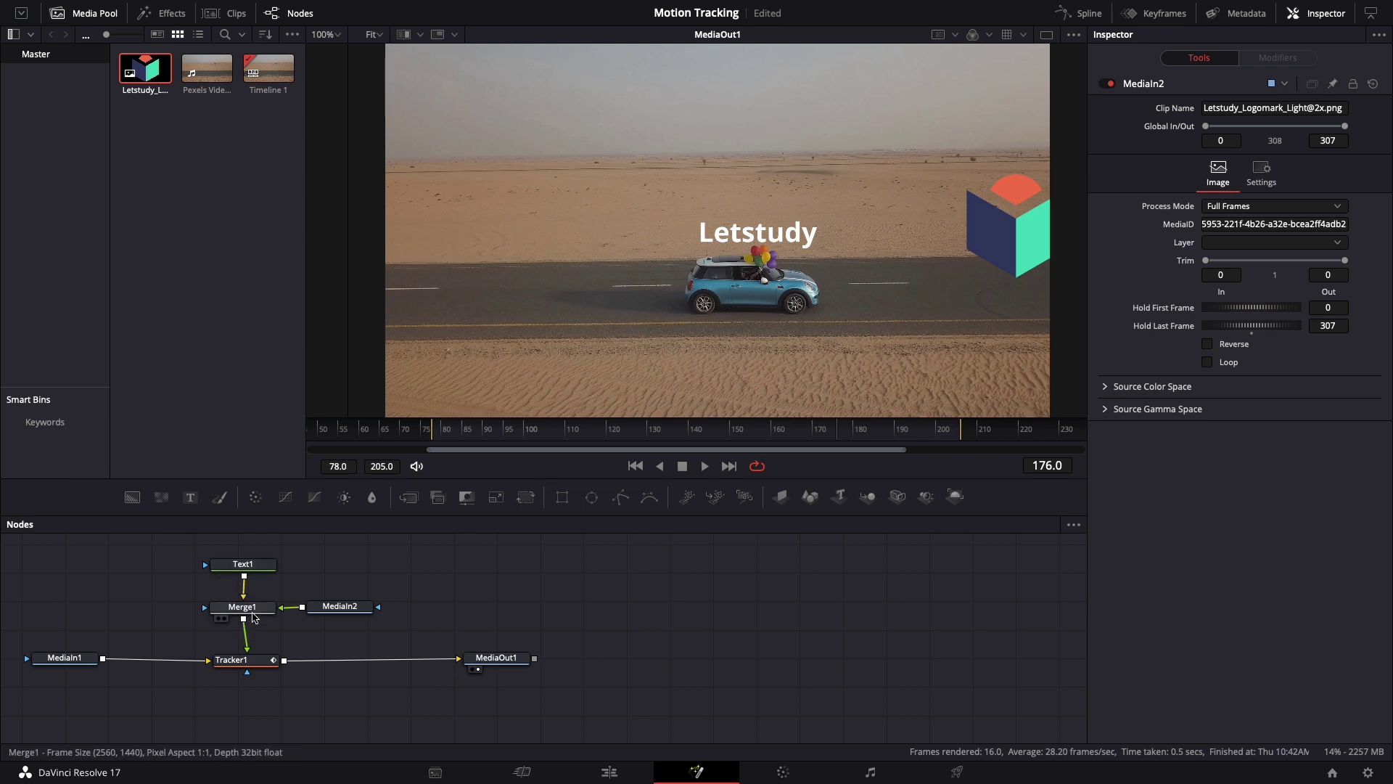
Through Merge1, resize the logo to 0.438 and place it just above the Letstudy text.
click(251, 612)
drag(1016, 228, 742, 214)
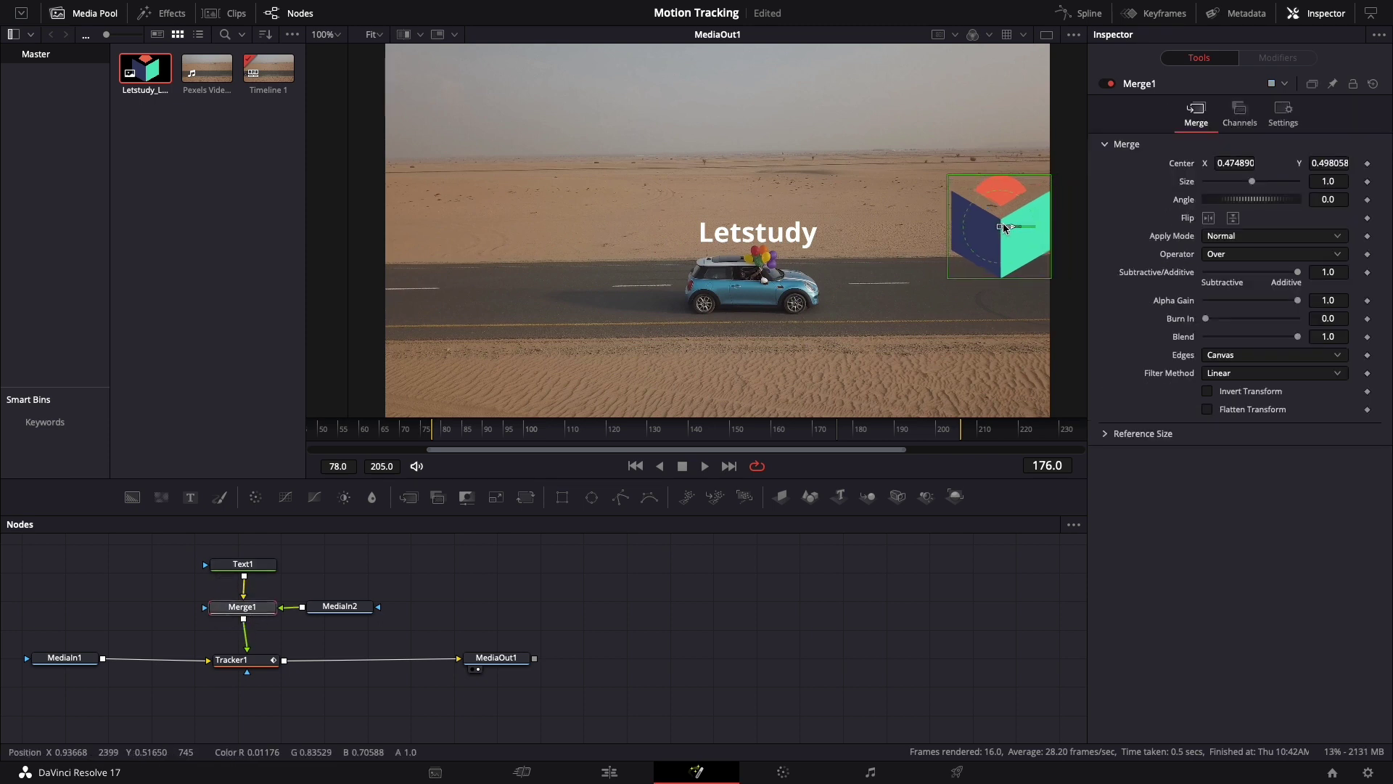
drag(745, 223, 756, 165)
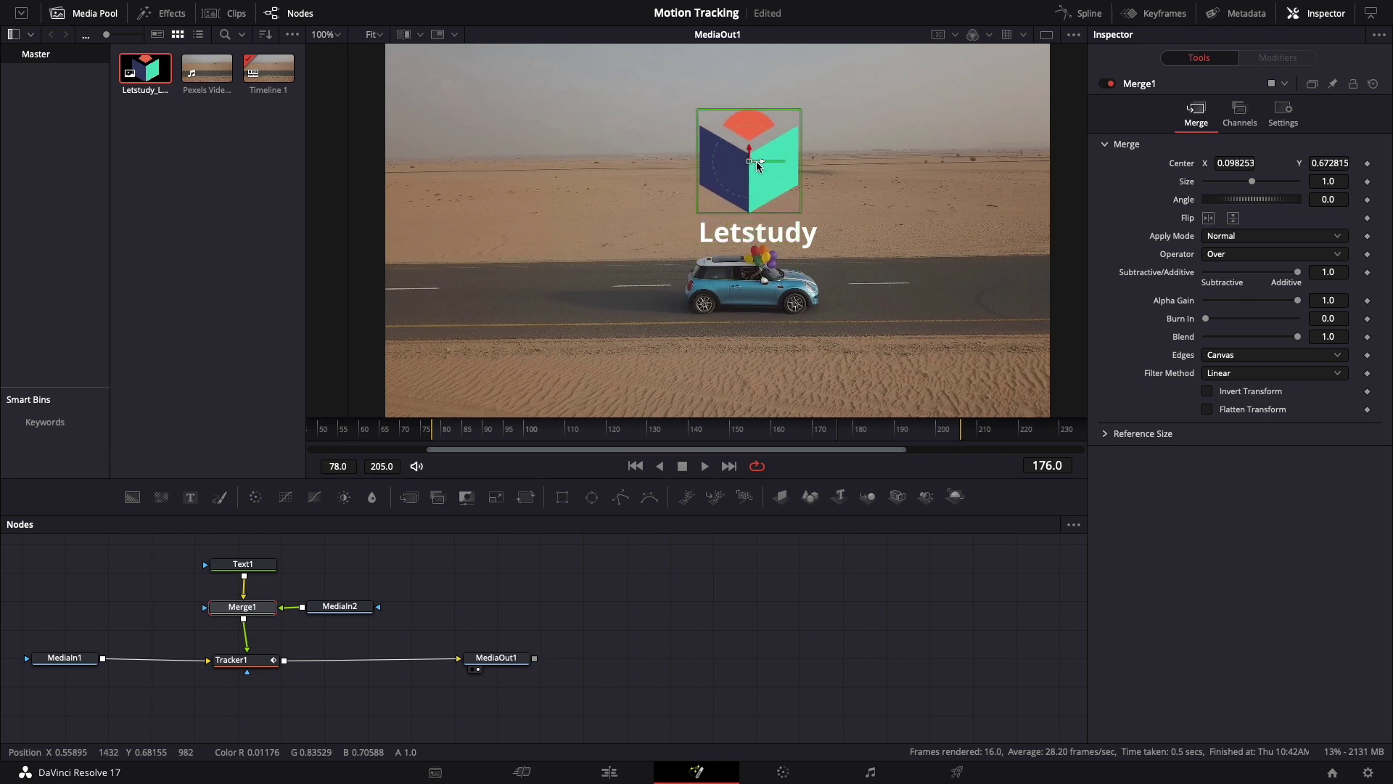
drag(1253, 182, 1229, 182)
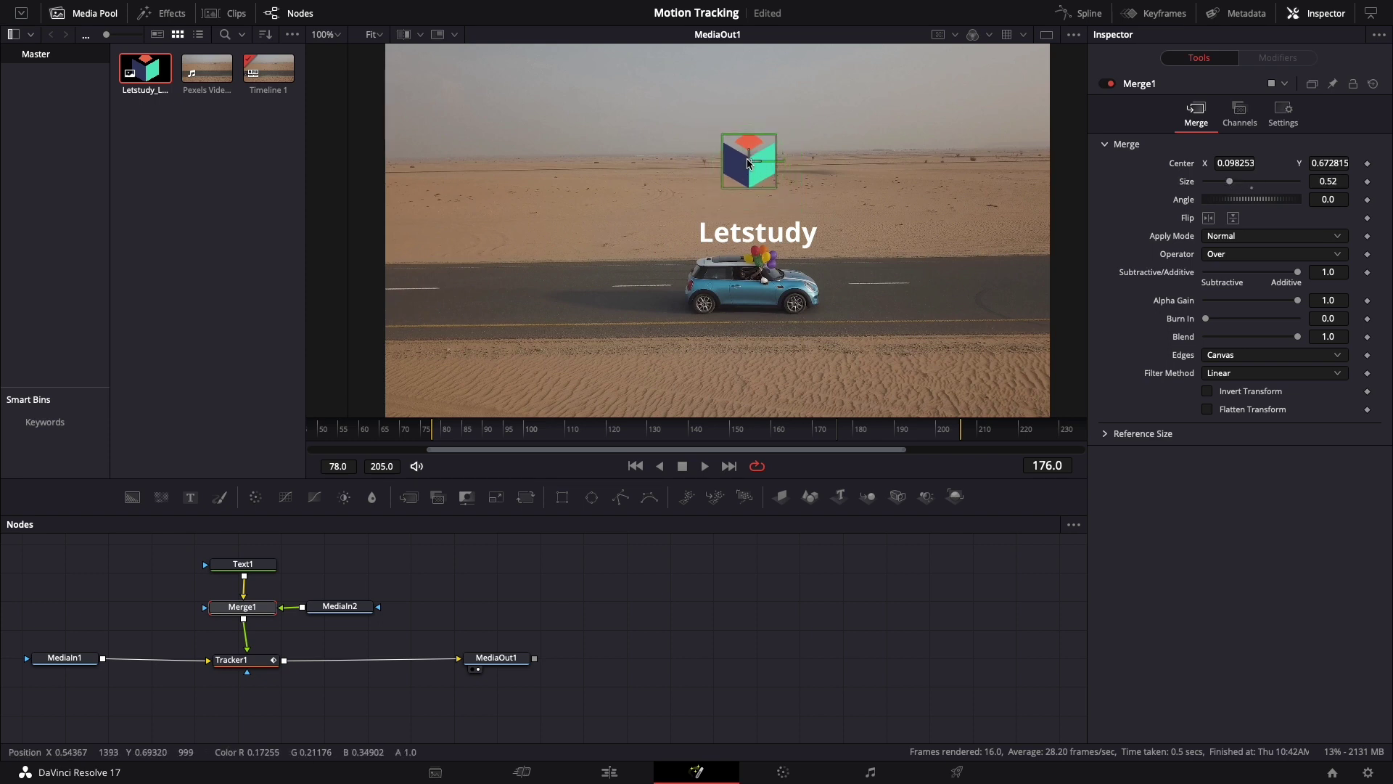
drag(749, 161, 750, 197)
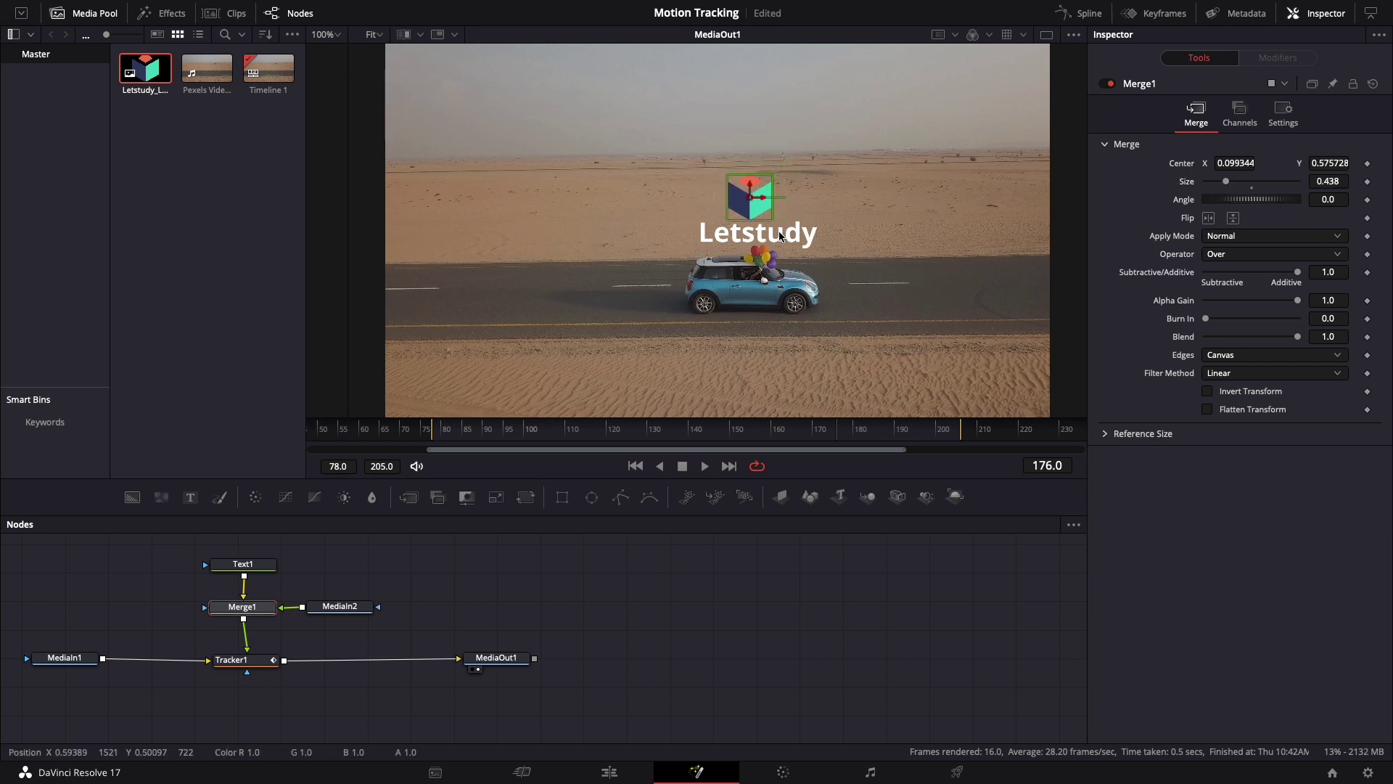
click(610, 771)
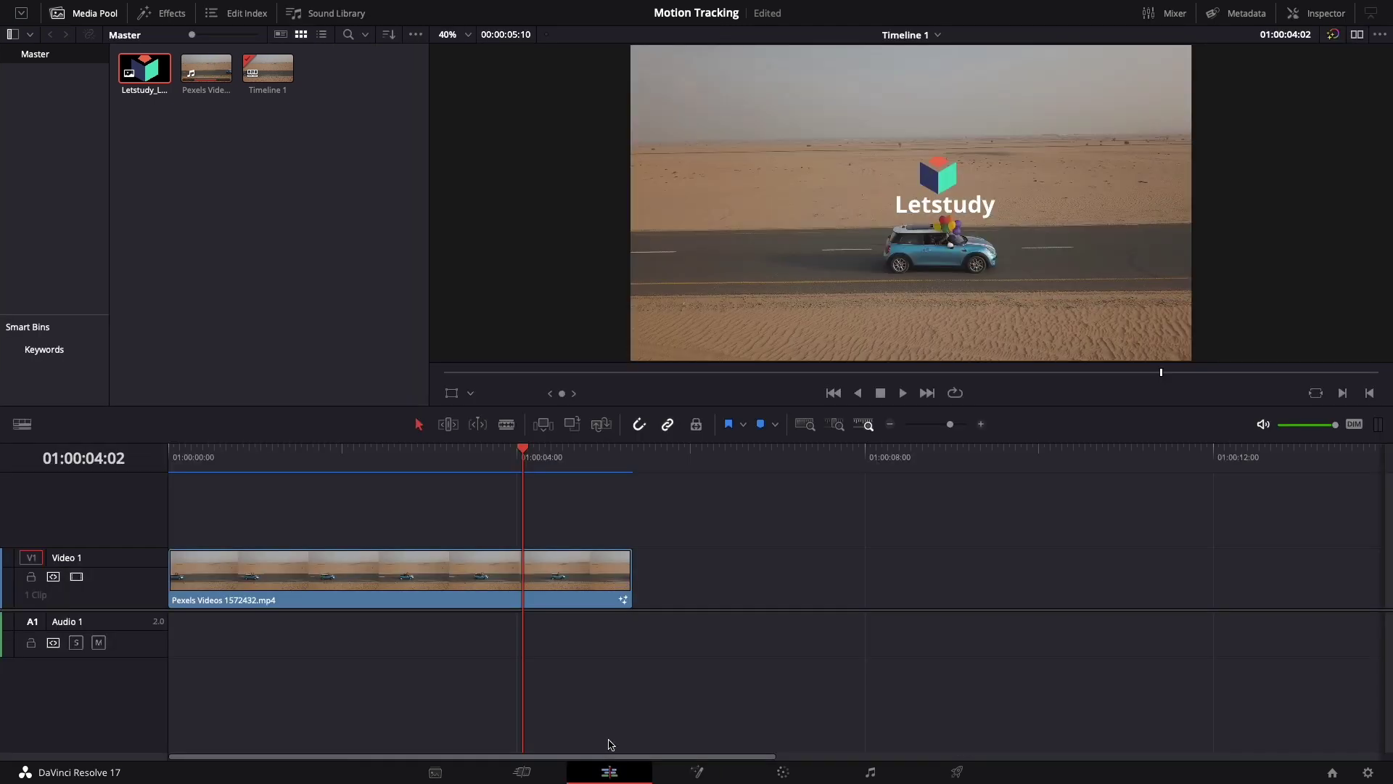
Rewind Timeline 1 to the start and play it to confirm the logo and text track the car.
key(Home)
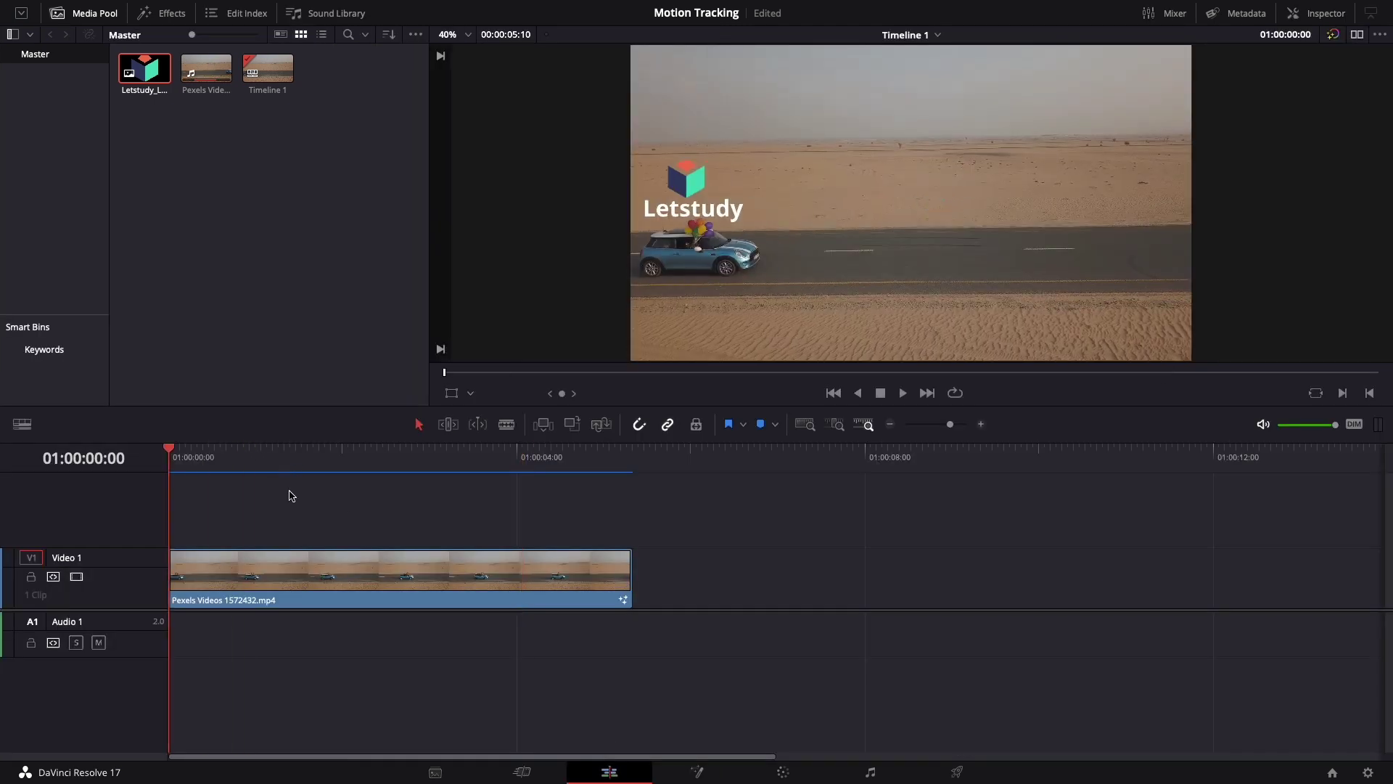
key(space)
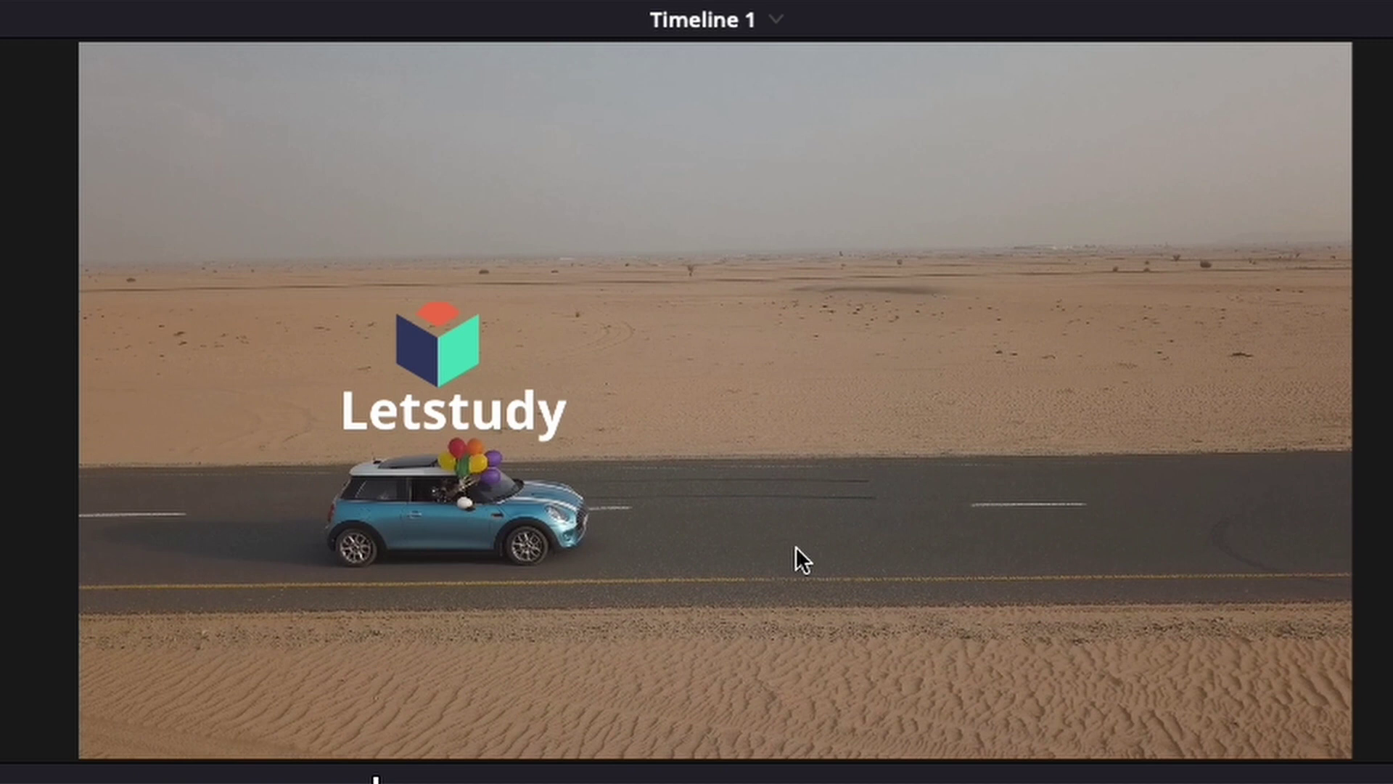